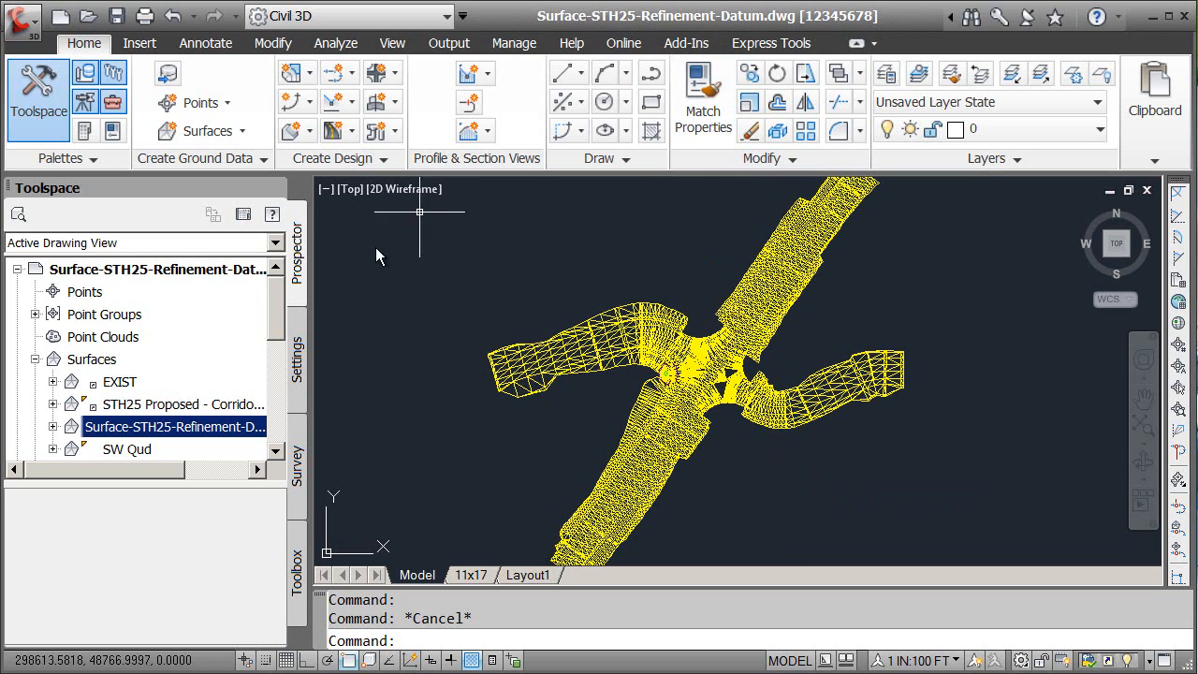
Step: Check which project folder the drawing's data shortcuts point to and which data shortcut commands are available
left_click_drag(283, 333, 283, 414)
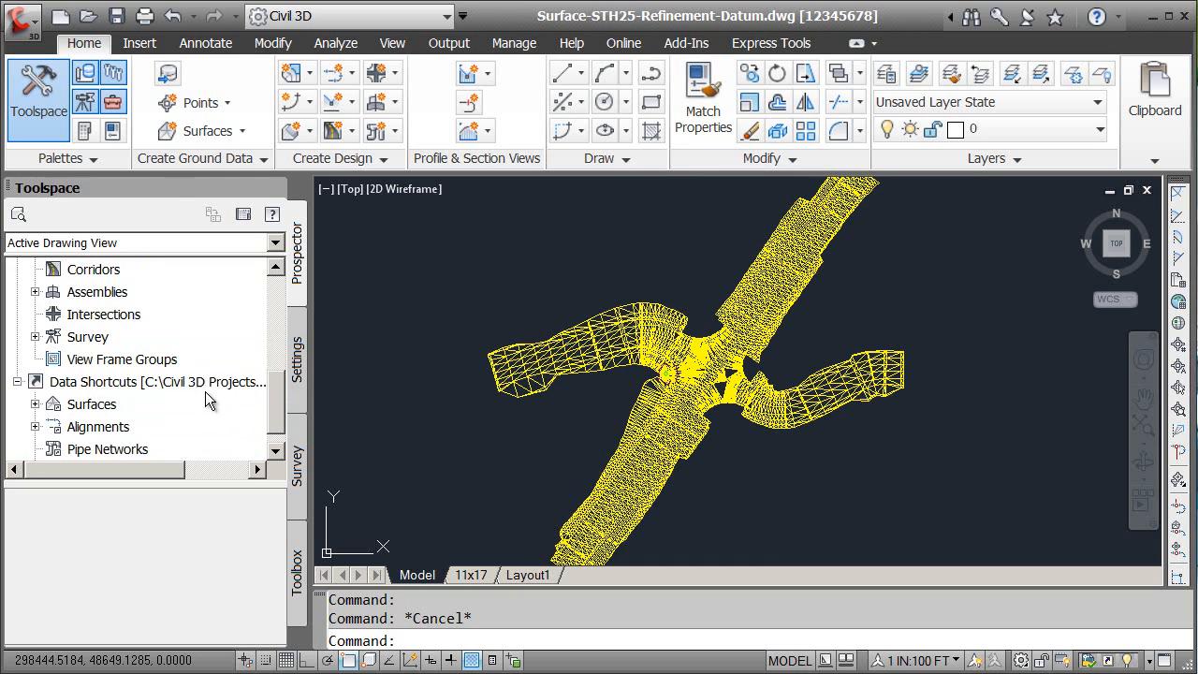
right_click(106, 382)
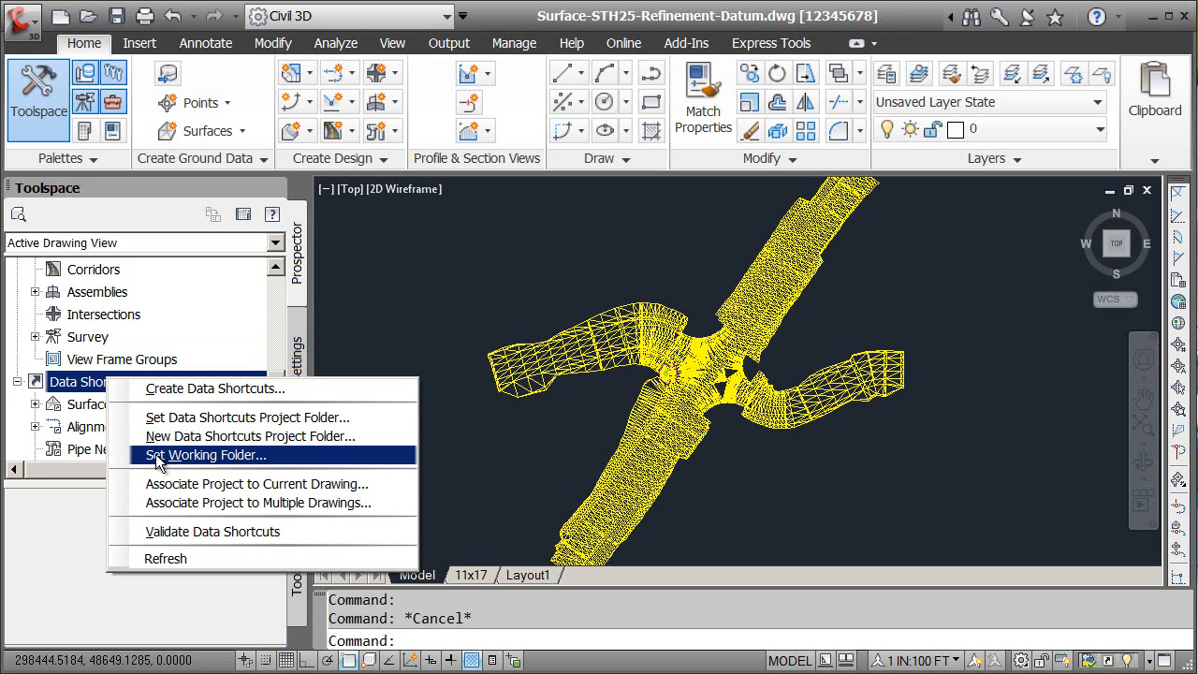
left_click(95, 381)
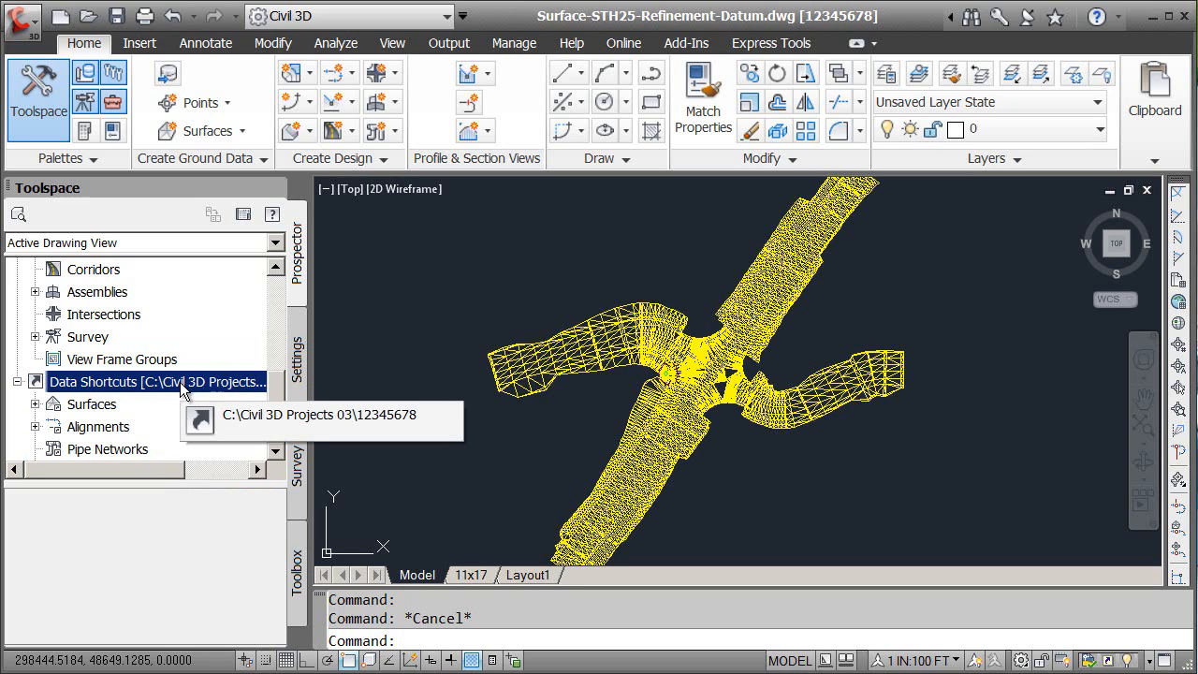
mouse_move(512, 304)
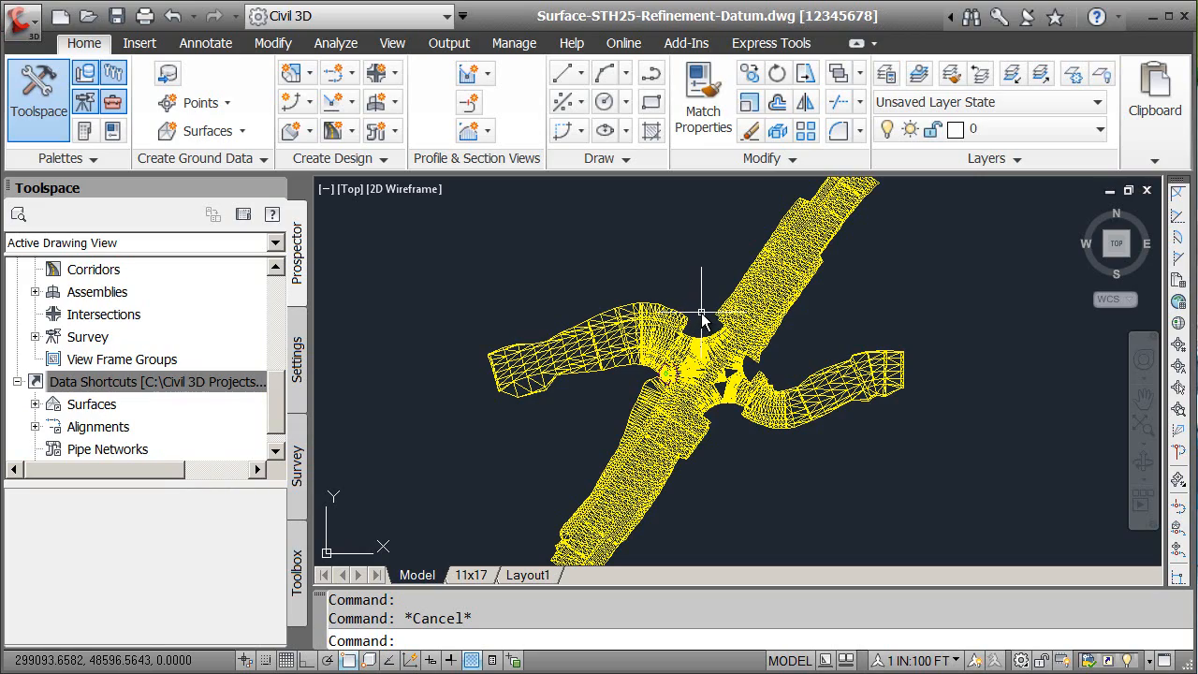
Step: Examine in plan and 3D the gap in the surface triangulation in the intersection's northwest quadrant, especially the ditch edge along the main road
scroll(700, 318, "up", 2)
scroll(700, 318, "up", 5)
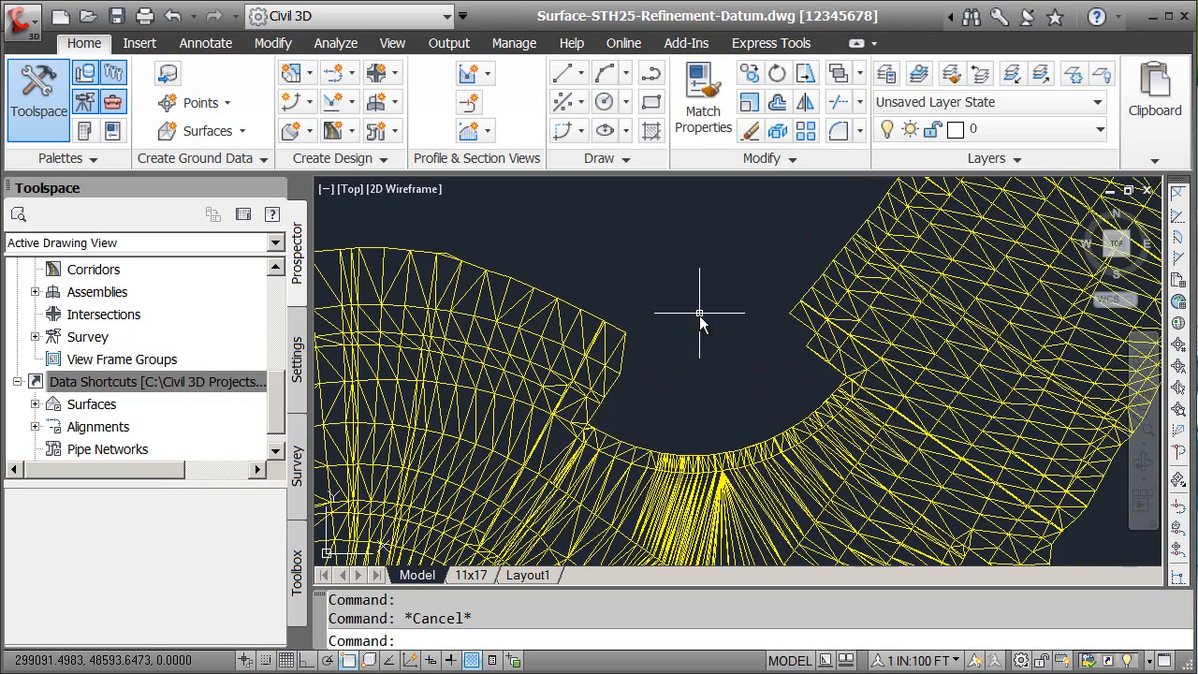
middle_click_drag(700, 321, 660, 281)
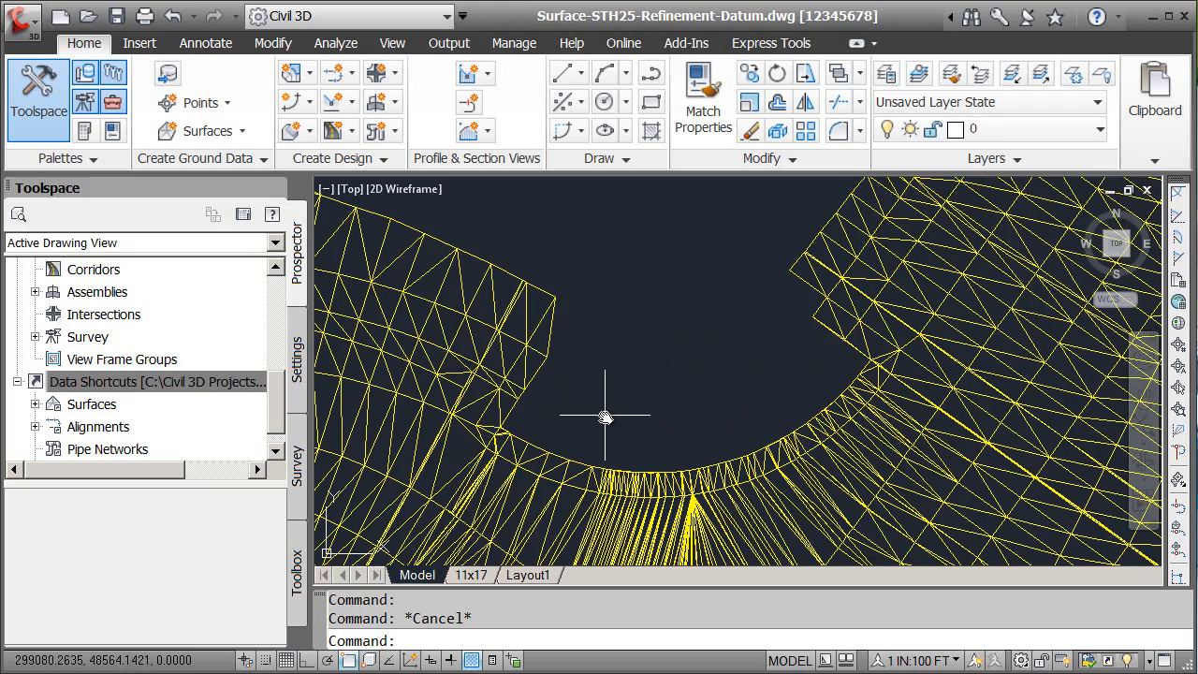
middle_click_drag(619, 421, 642, 390, "shift")
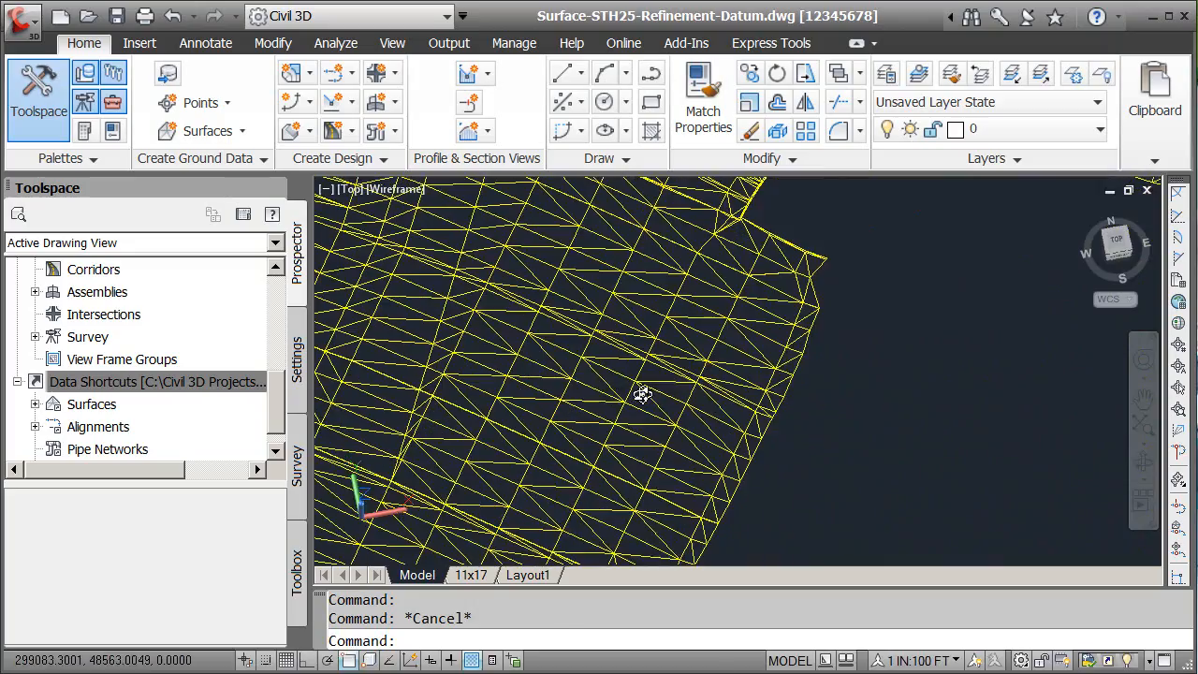
middle_click_drag(661, 286, 725, 511)
middle_click_drag(736, 329, 759, 558)
middle_click_drag(751, 340, 759, 558)
middle_click_drag(711, 440, 720, 386, "shift")
middle_click_drag(711, 463, 736, 377)
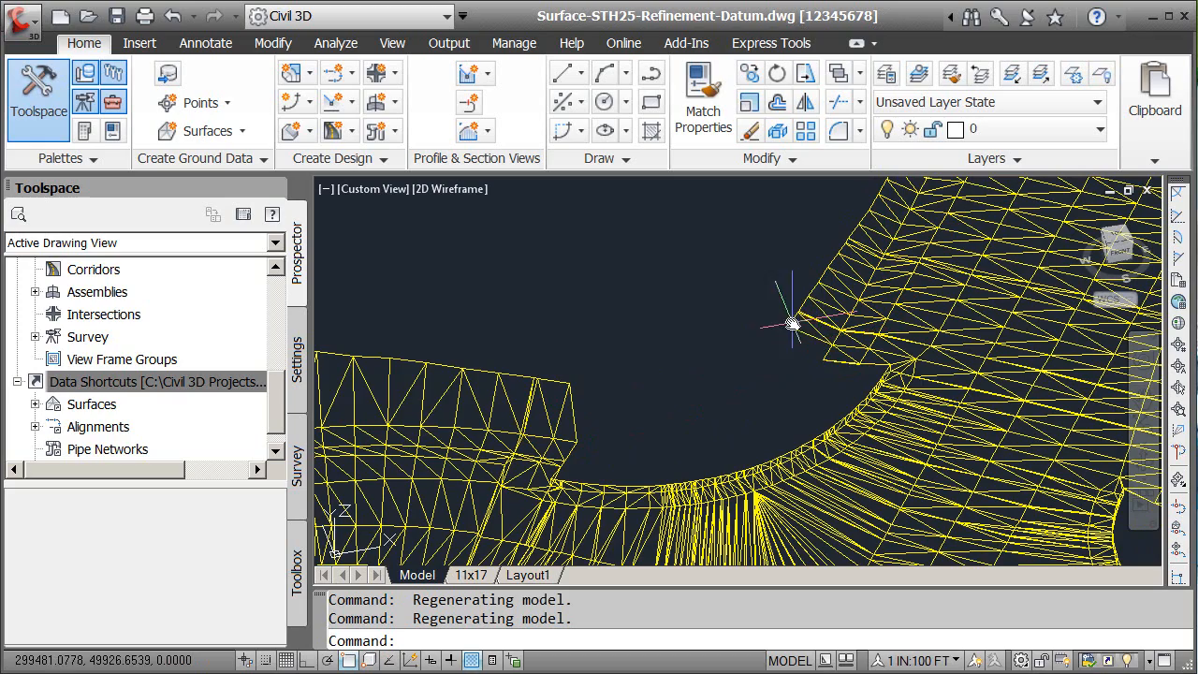
scroll(805, 361, "up", 2)
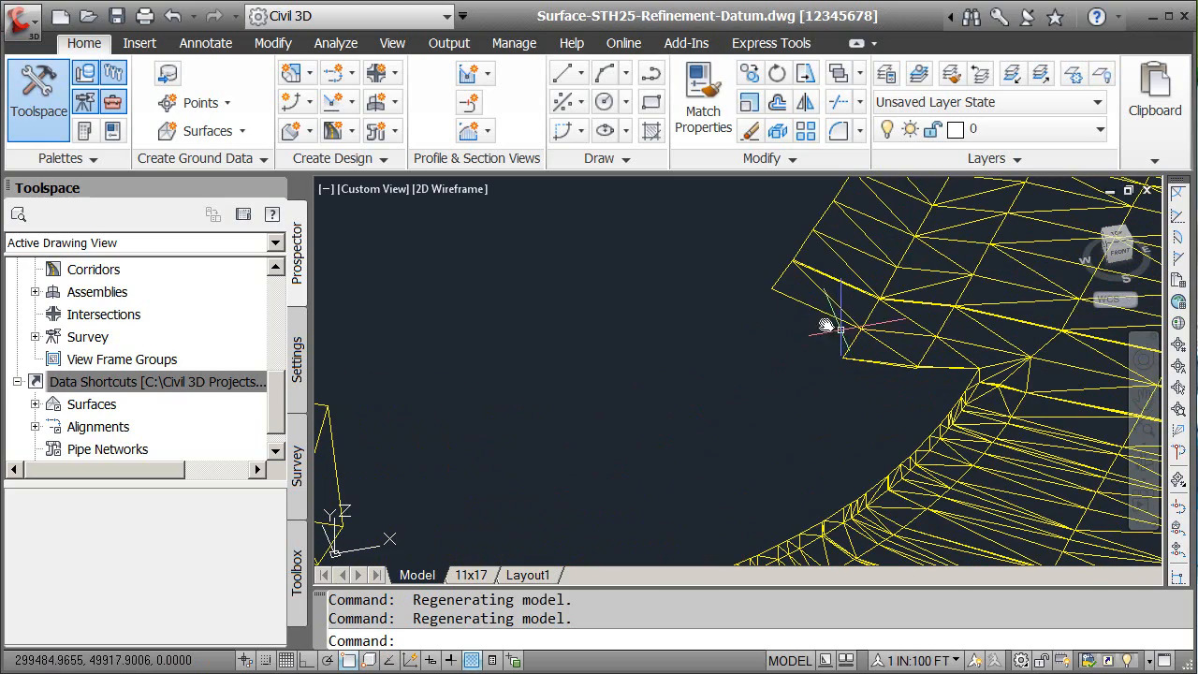
scroll(776, 286, "down", 1)
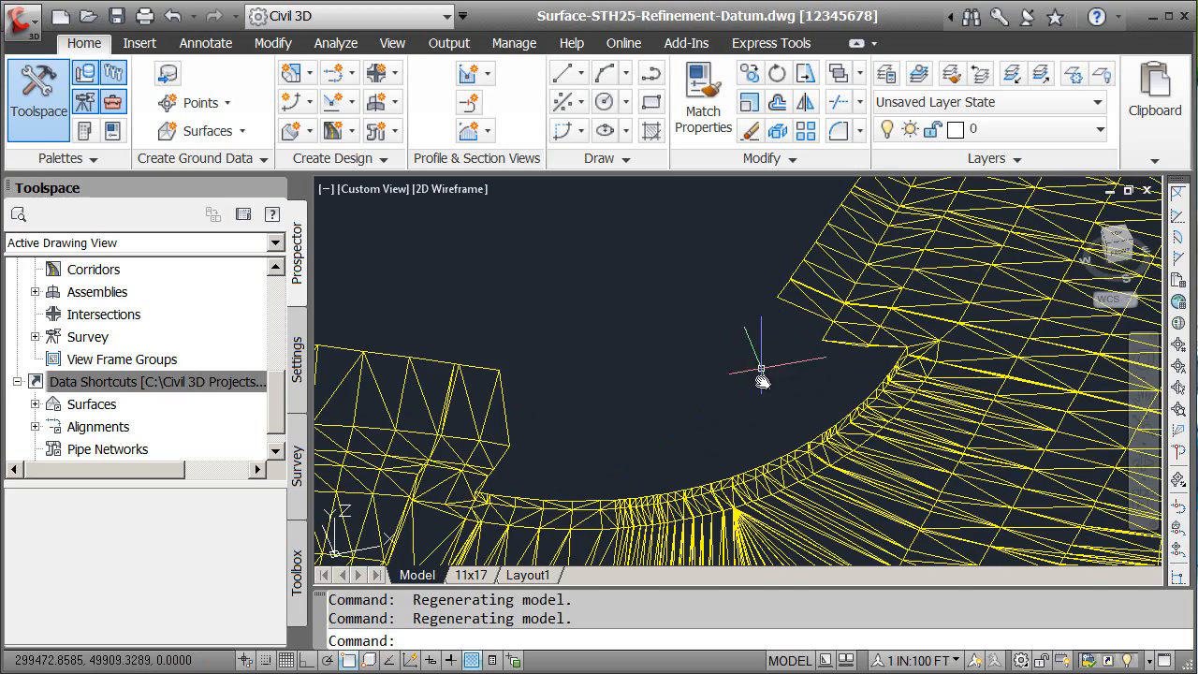
Step: Inspect in 3D the end of the west side road's surface edge, where its ditch stops at the gap
middle_click_drag(763, 370, 701, 369, "shift")
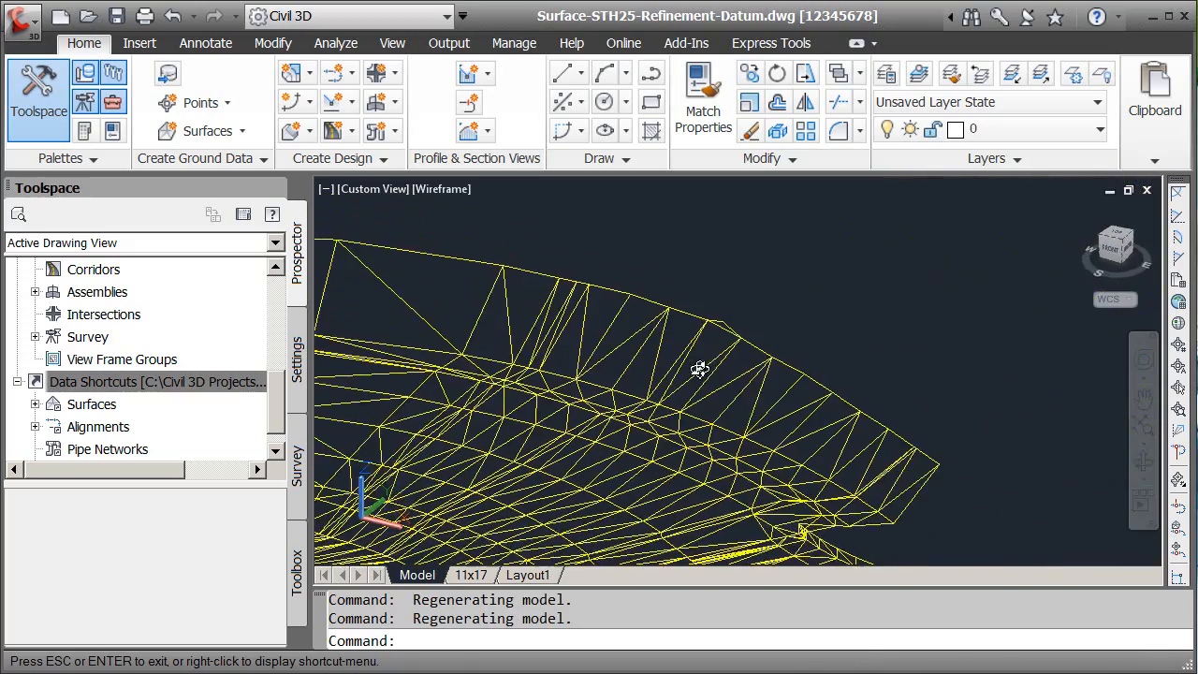
middle_click_drag(756, 418, 572, 310)
scroll(717, 406, "up", 3)
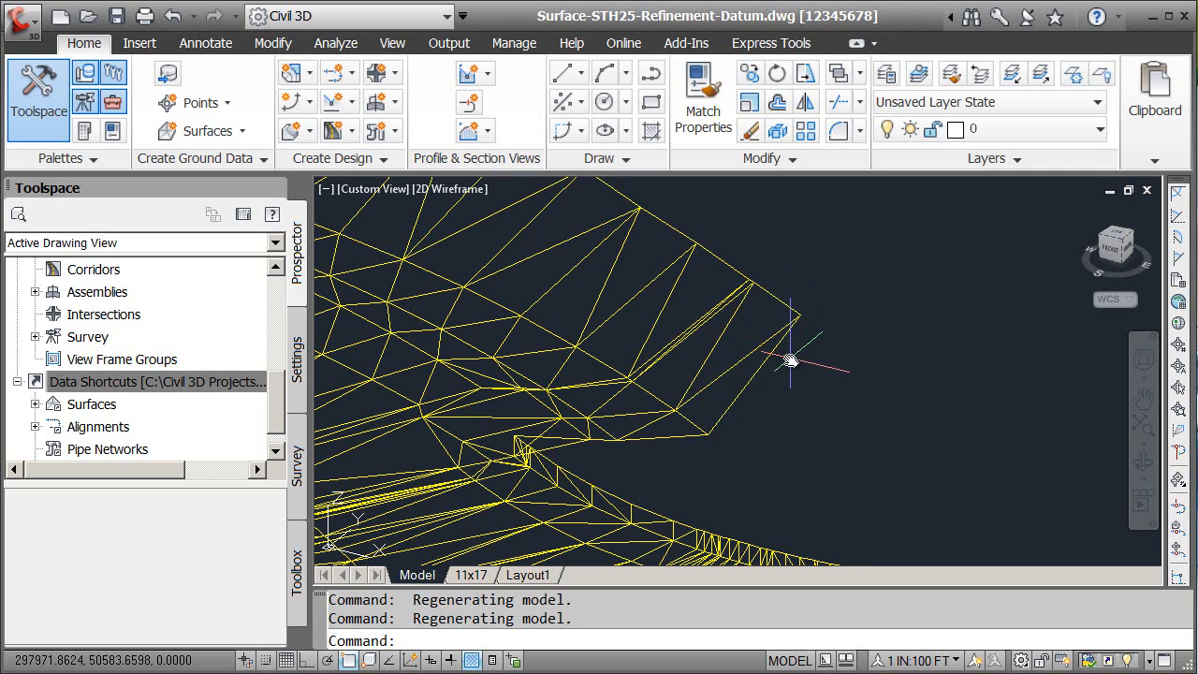
scroll(787, 381, "down", 2)
middle_click_drag(830, 396, 734, 350)
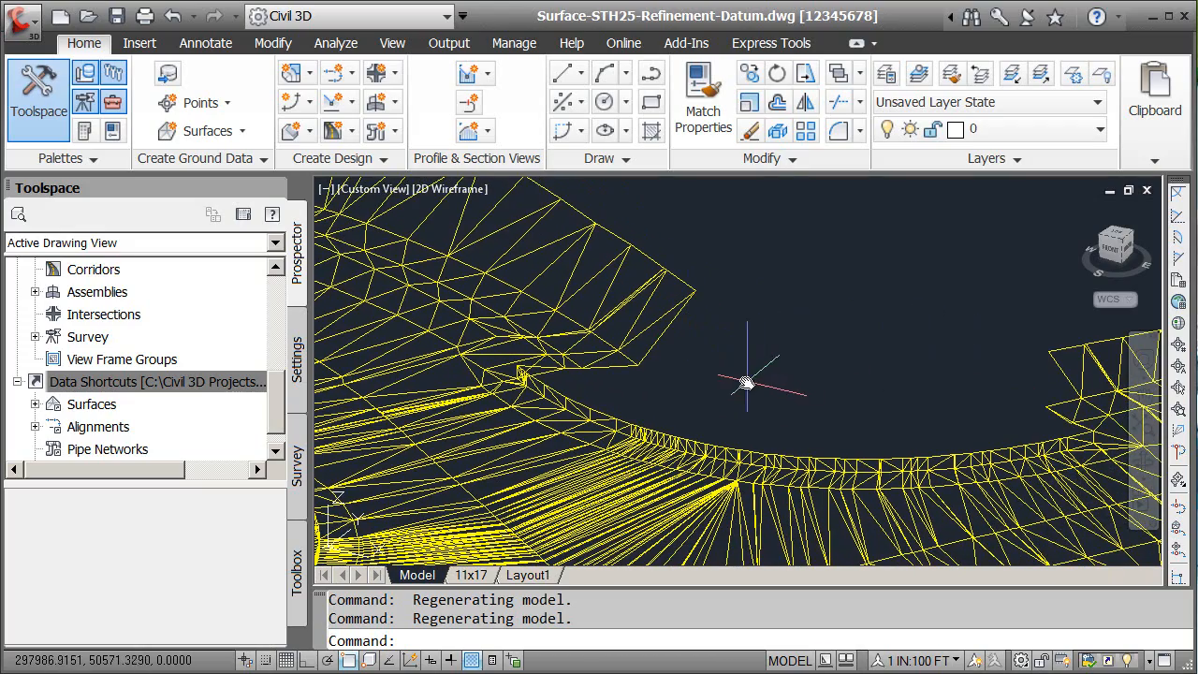
middle_click_drag(698, 387, 728, 367, "shift")
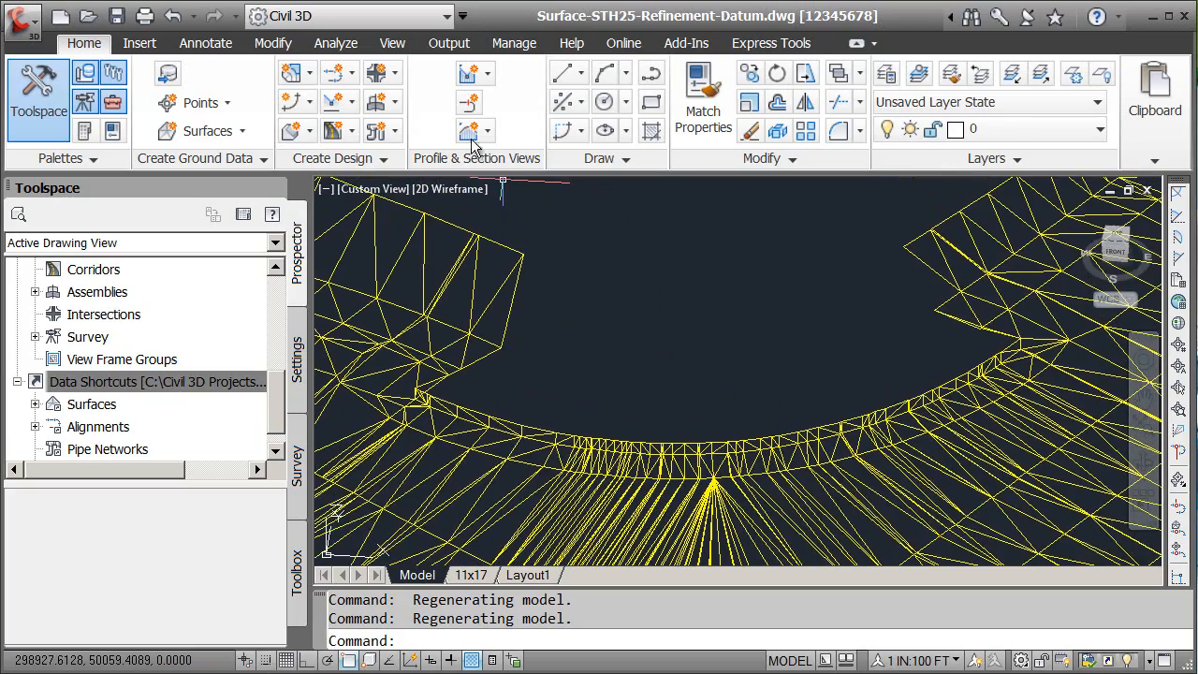
Step: Restore the Top view and frame the gap in the surface's northwest quadrant
left_click(391, 44)
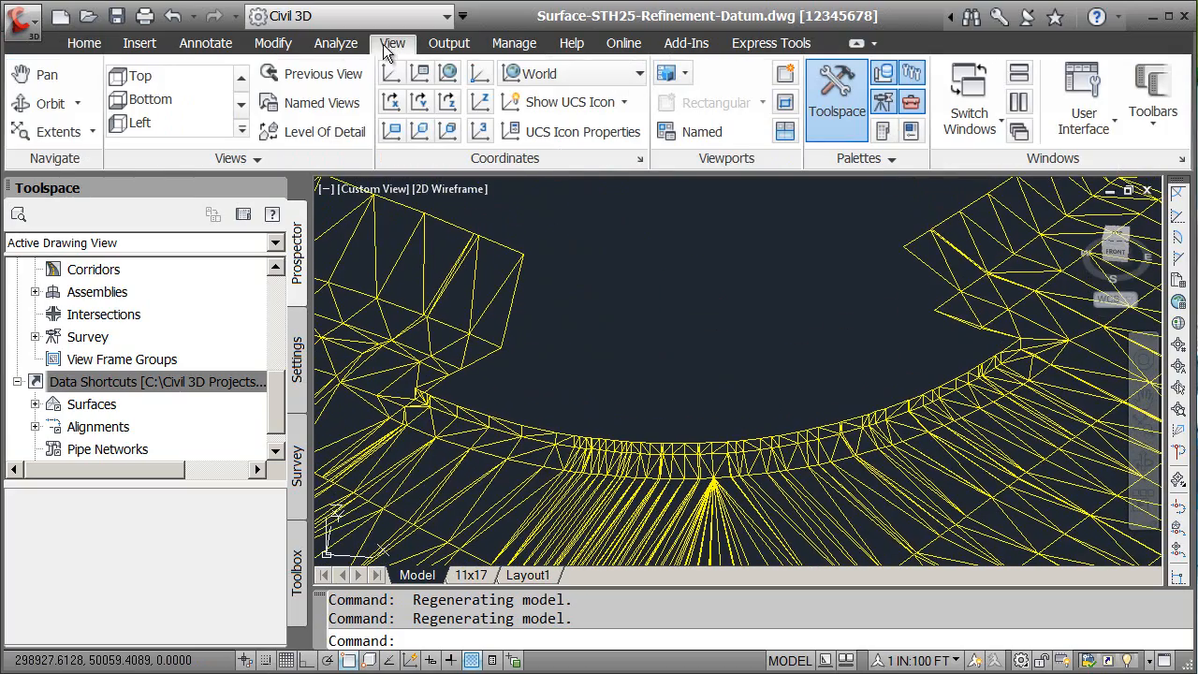
left_click(141, 76)
scroll(714, 311, "up", 4)
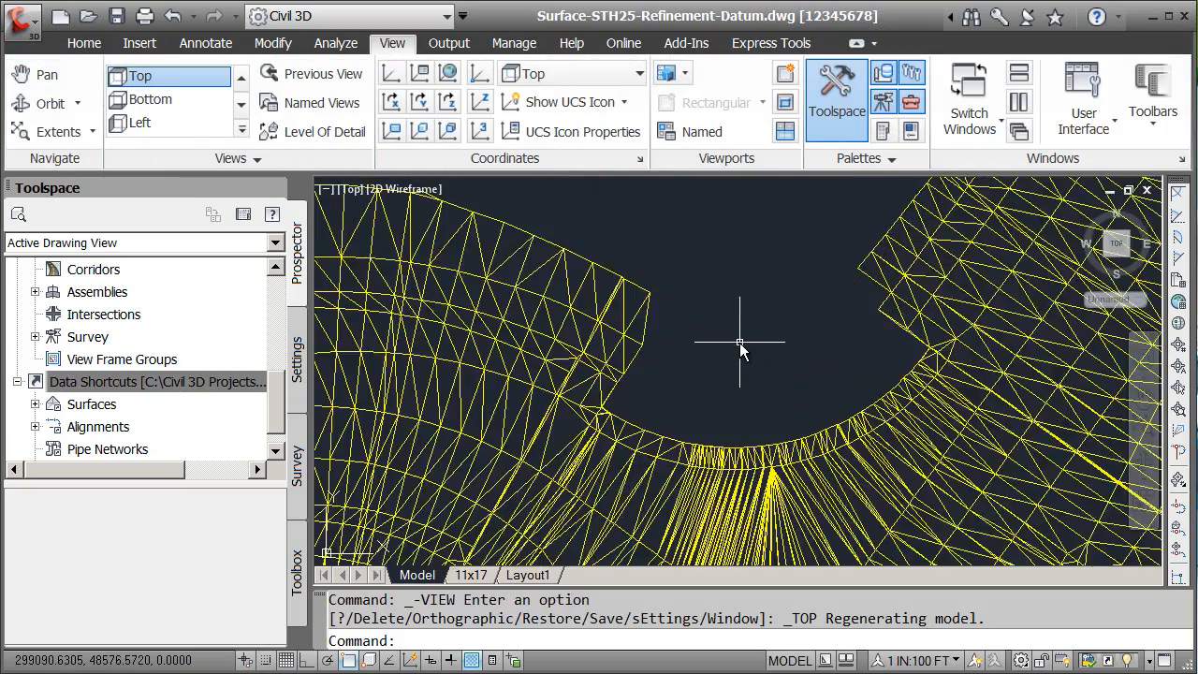
middle_click_drag(696, 354, 680, 358)
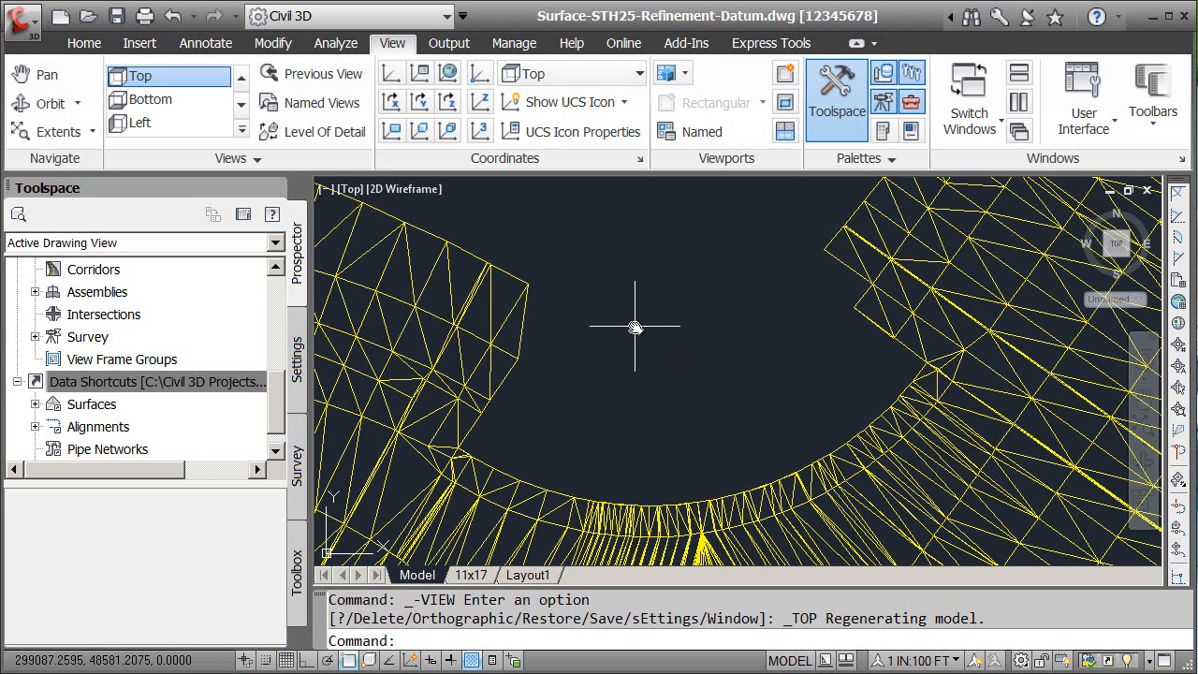
mouse_move(635, 328)
Step: Start a new feature line and create a site named "NW Quad" for it
left_click(84, 43)
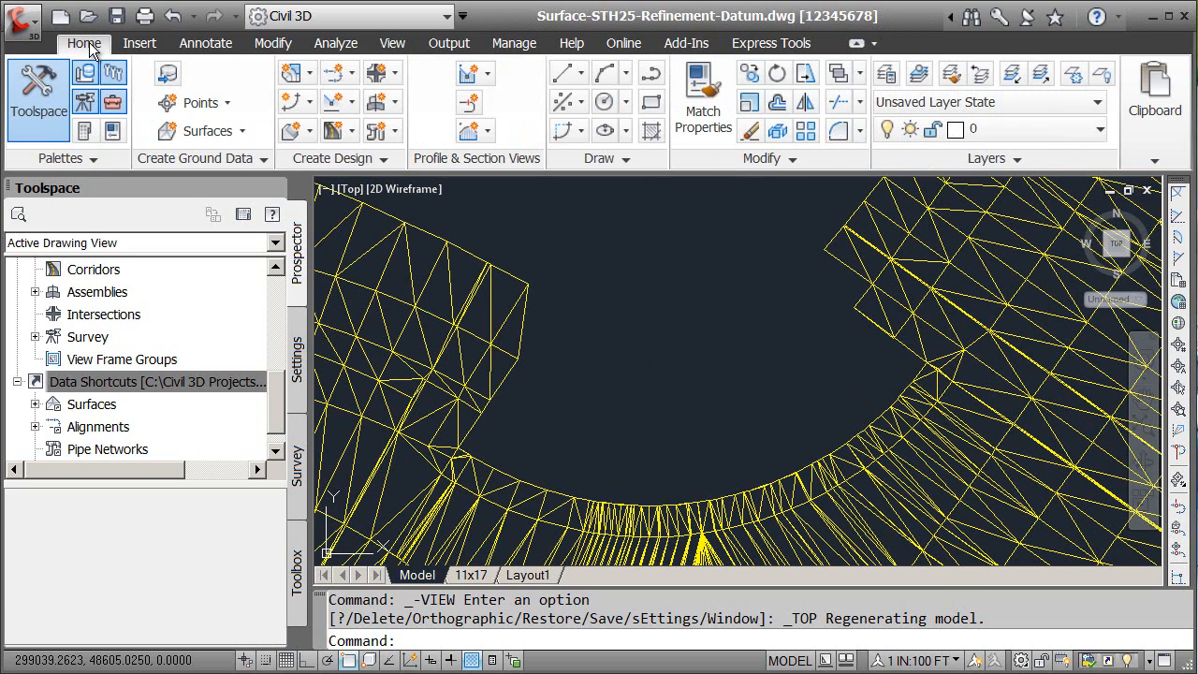
left_click(293, 104)
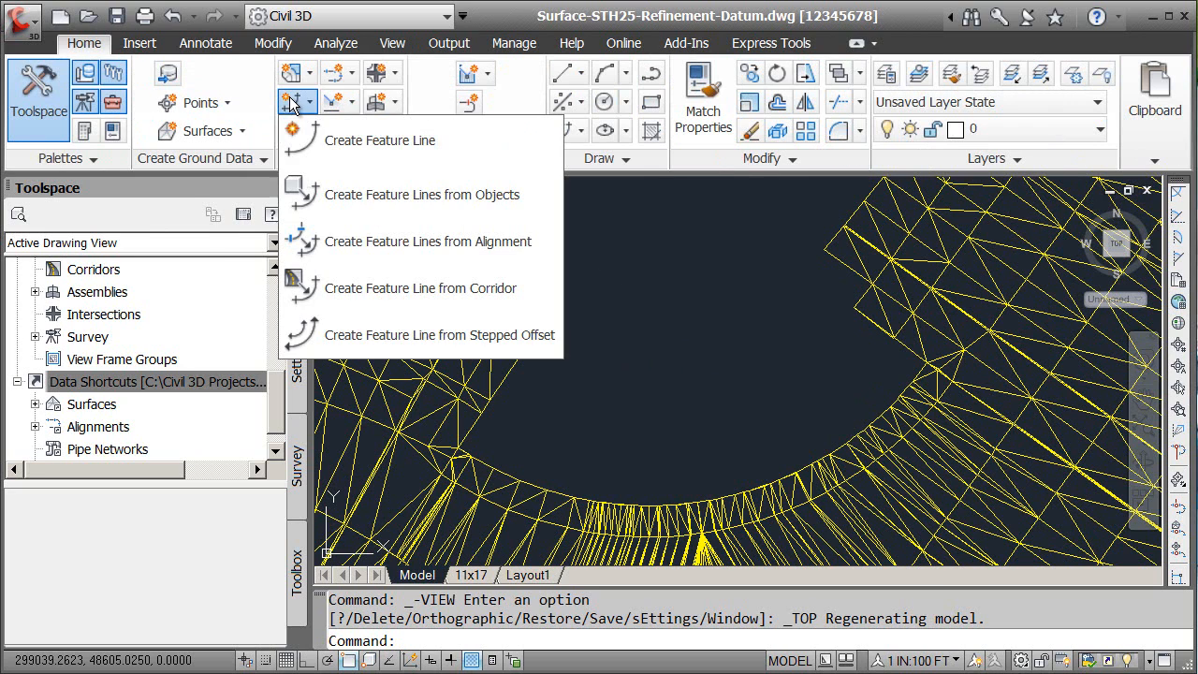
left_click(361, 139)
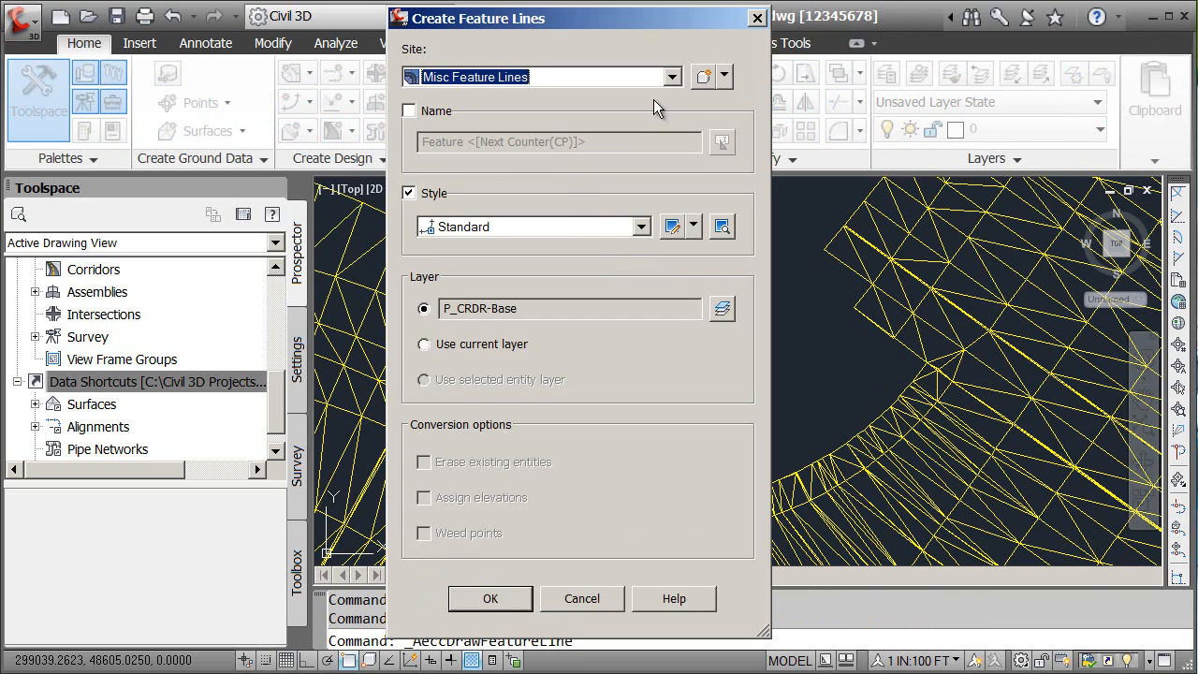
left_click(703, 78)
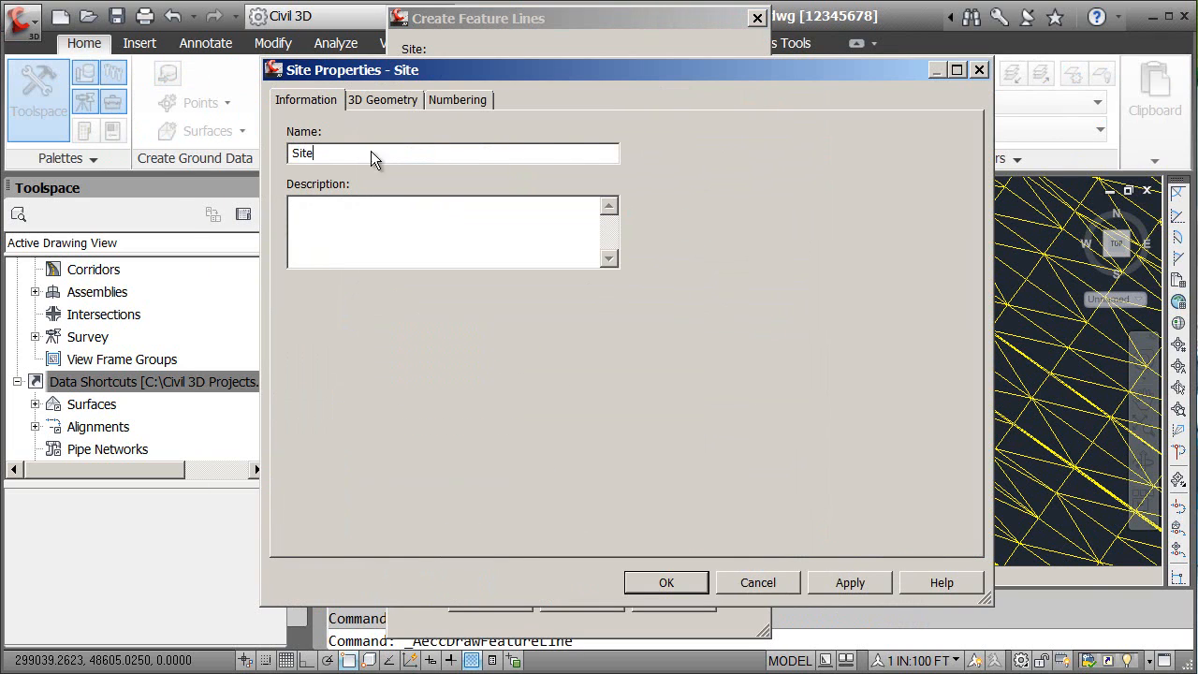
left_click_drag(371, 150, 275, 153)
type("NW Quad")
left_click(656, 575)
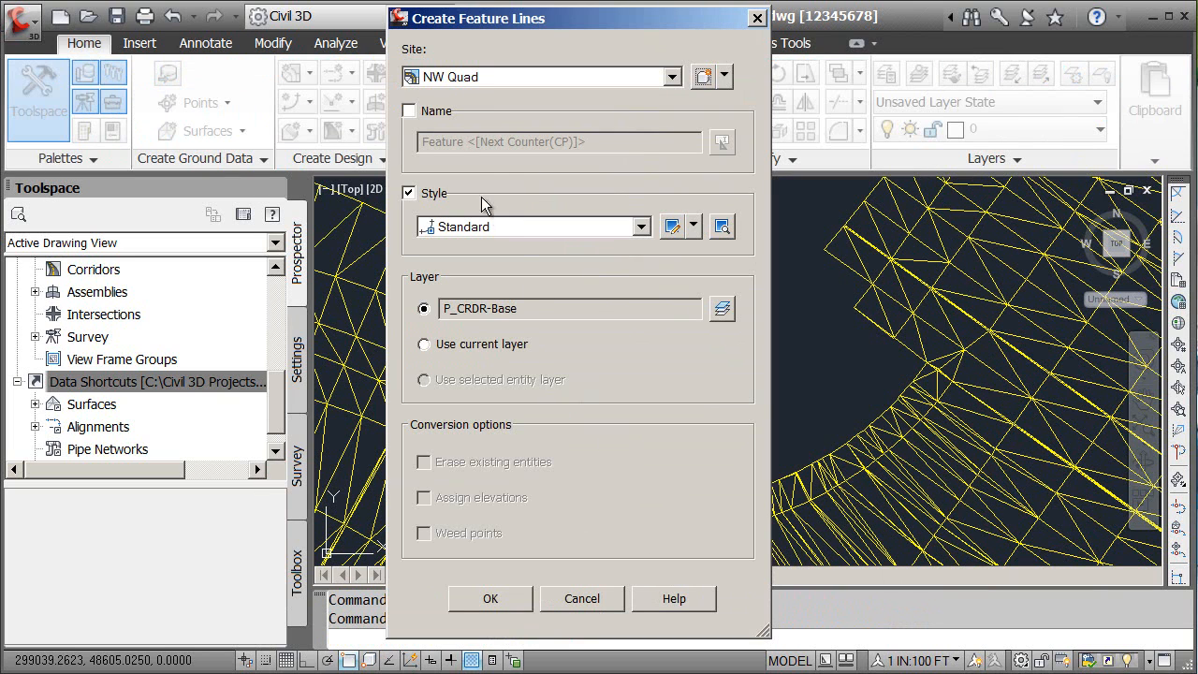
Step: Name the feature line "NW Quad Ditch Flowline", assign the RDWY Ditch Flowline style, and accept the settings
left_click(409, 110)
left_click_drag(589, 141, 418, 142)
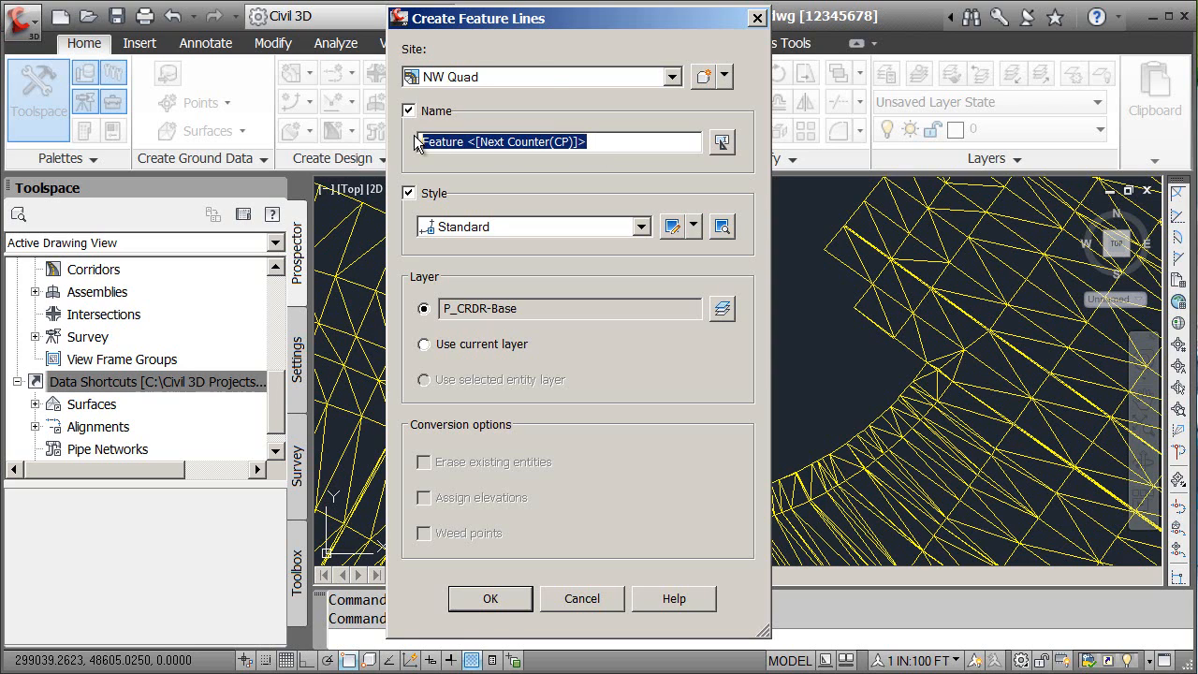
type("NW Quad Ditch Flowline")
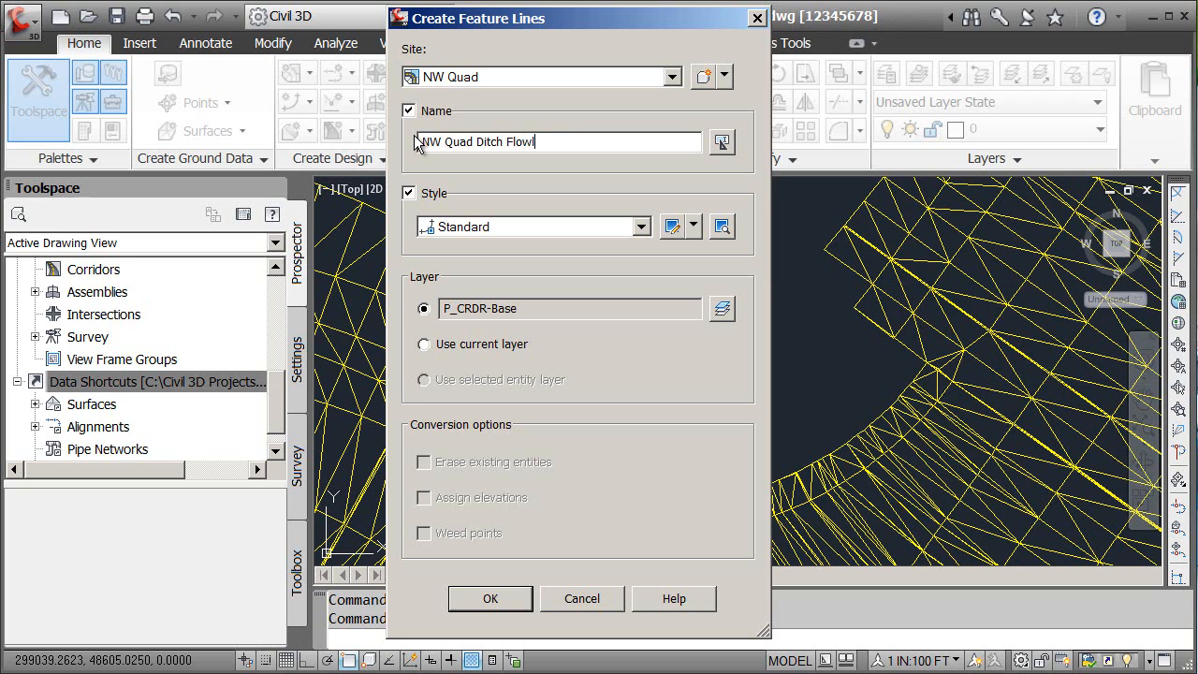
left_click(639, 228)
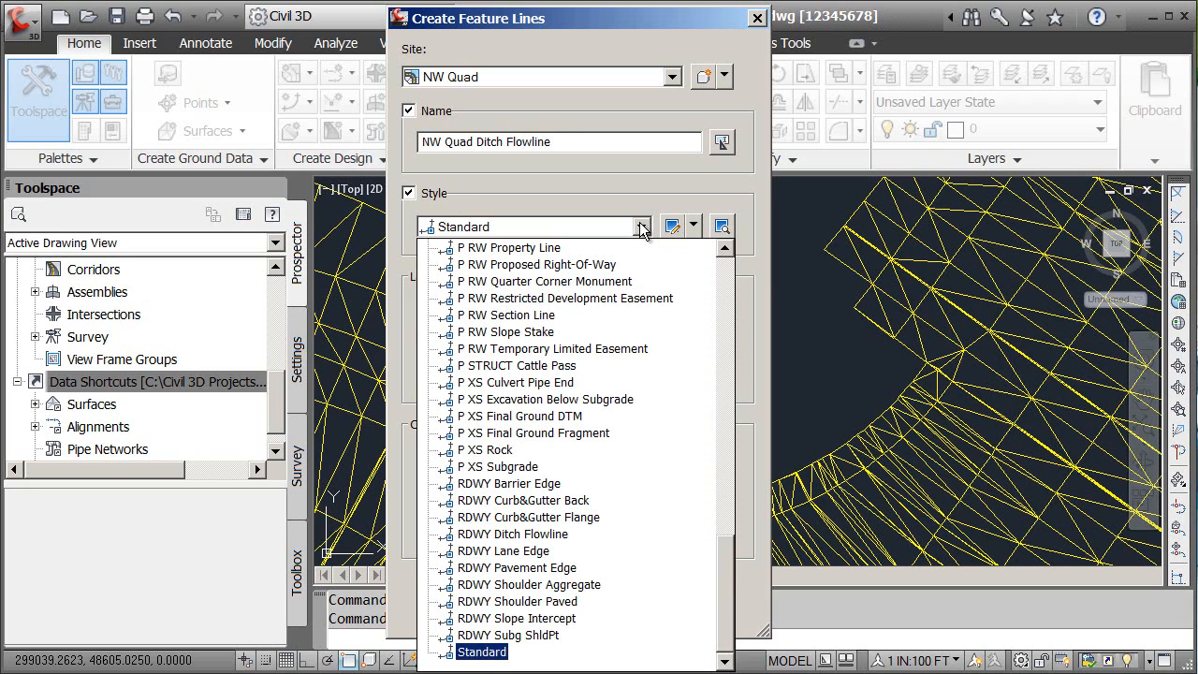
left_click(539, 536)
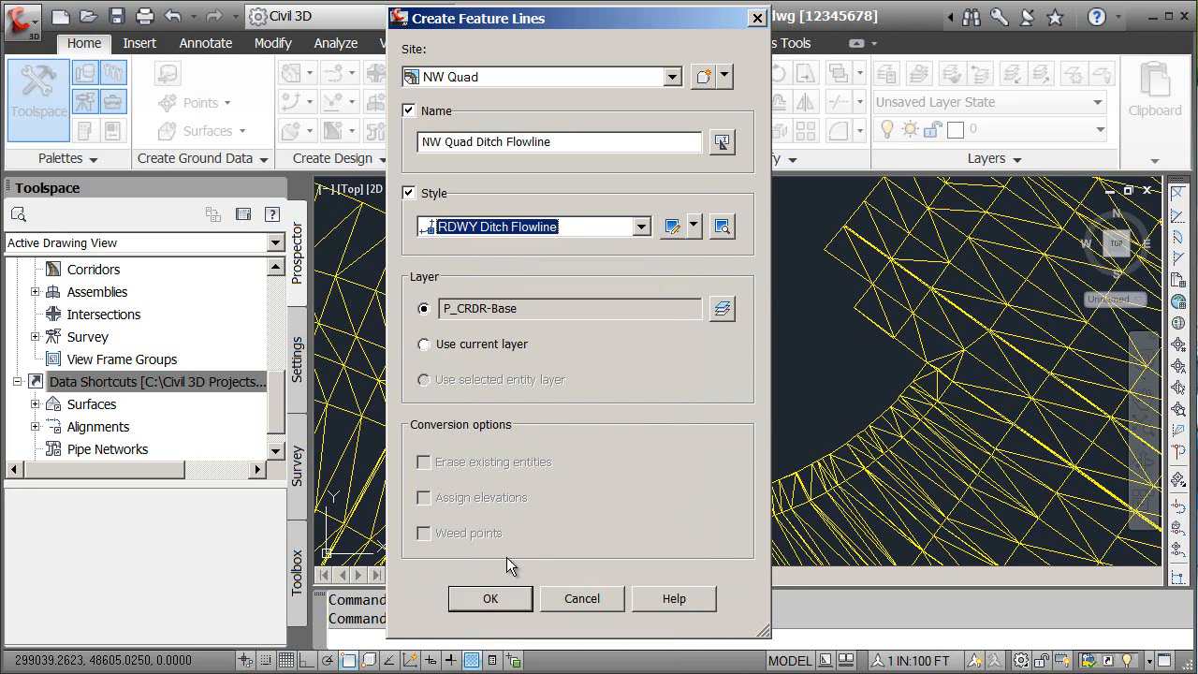
left_click(490, 598)
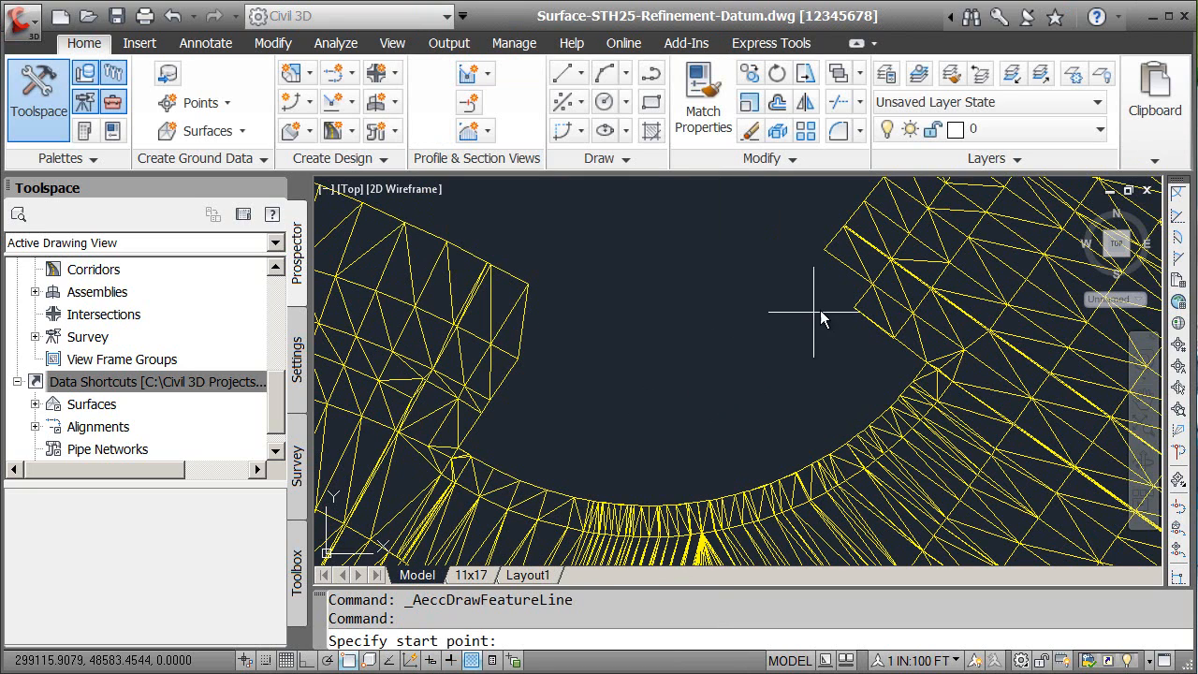
Step: Draw the first feature line segment between two ditch vertices on the main road's surface edge, accepting elevations 1137.556 and 1137.432
left_click(871, 285)
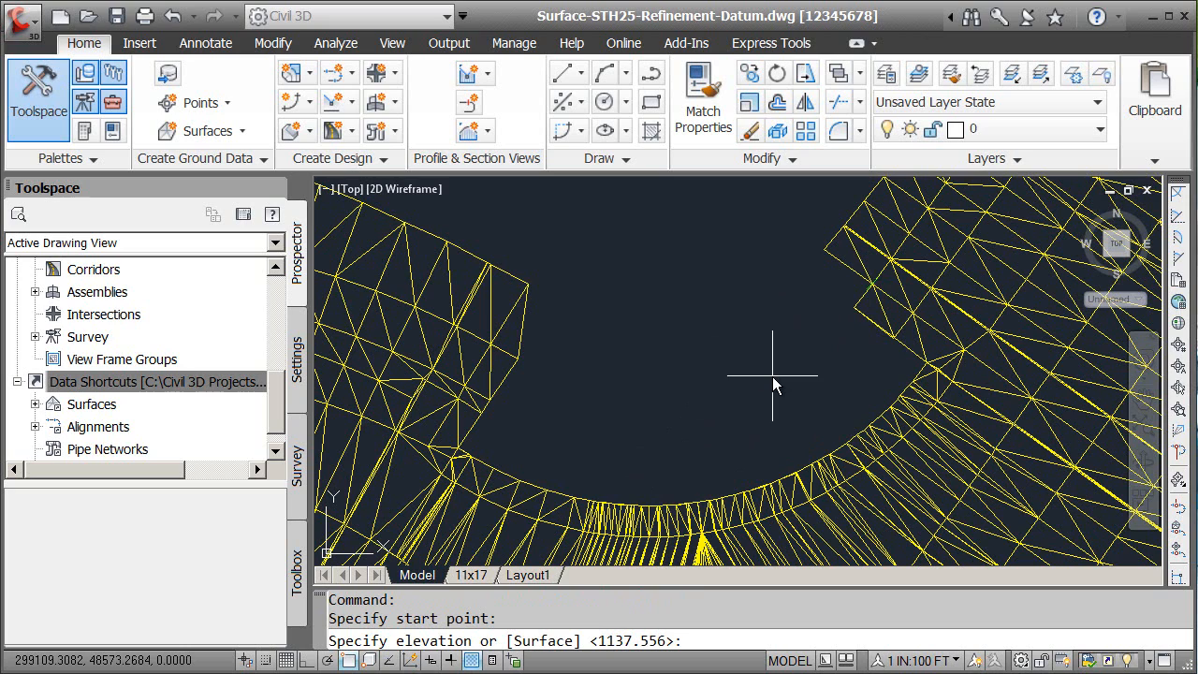
key("Return")
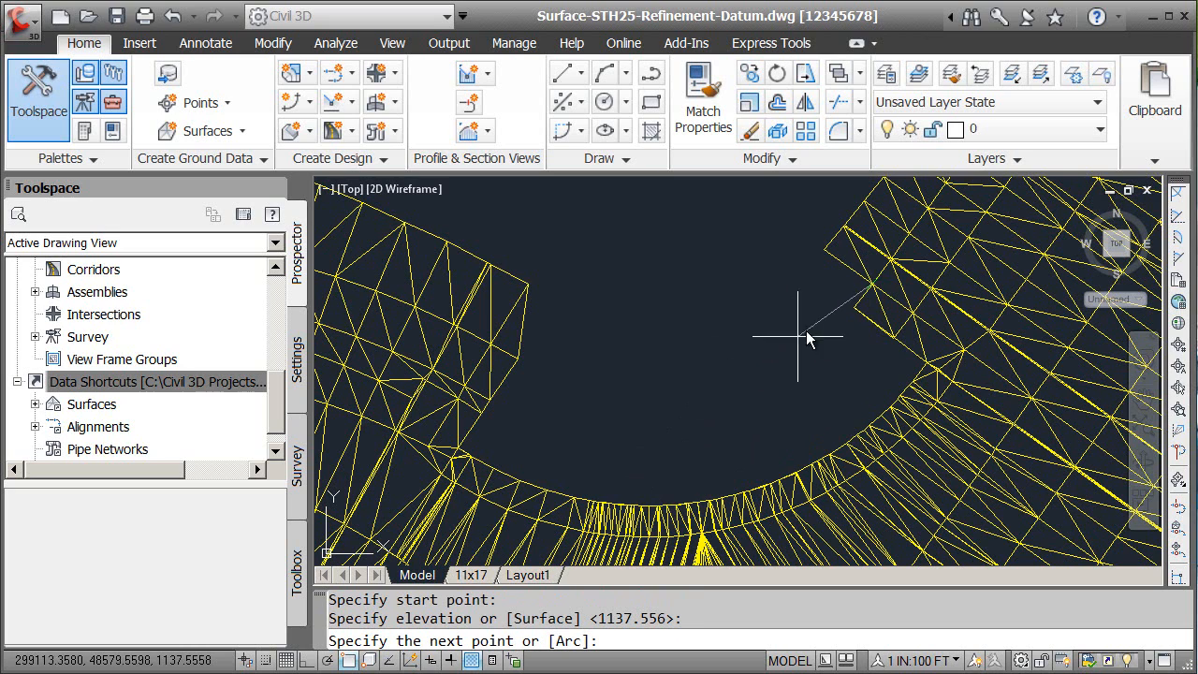
left_click(853, 310)
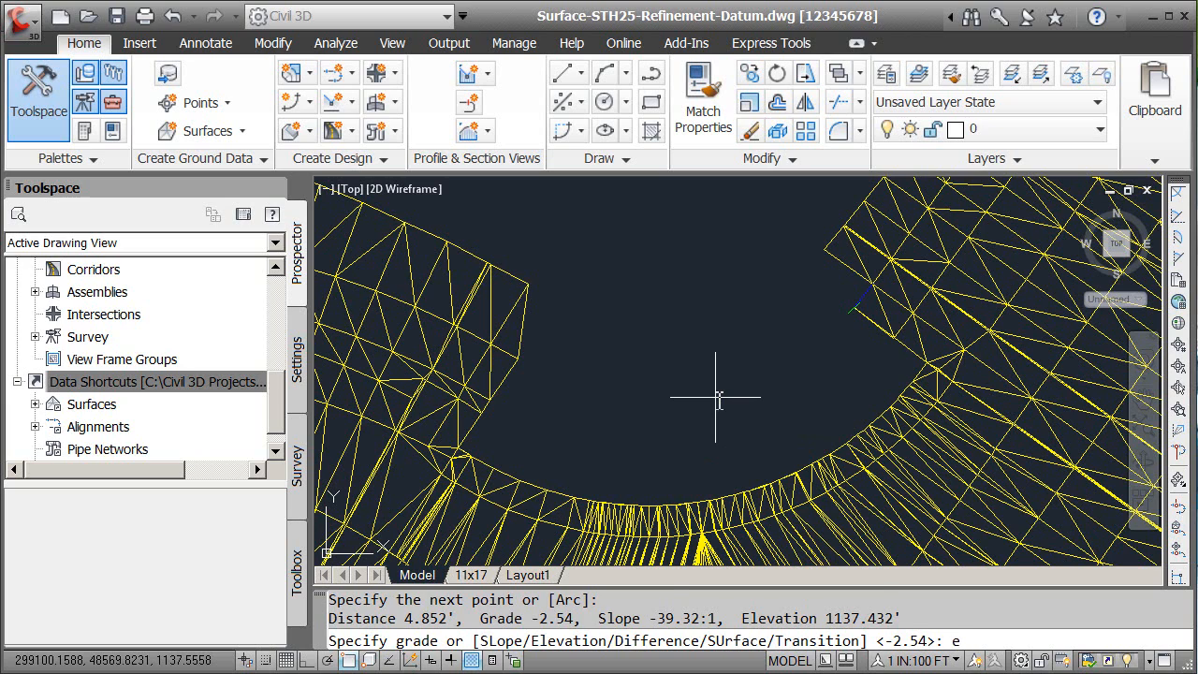
key("Return")
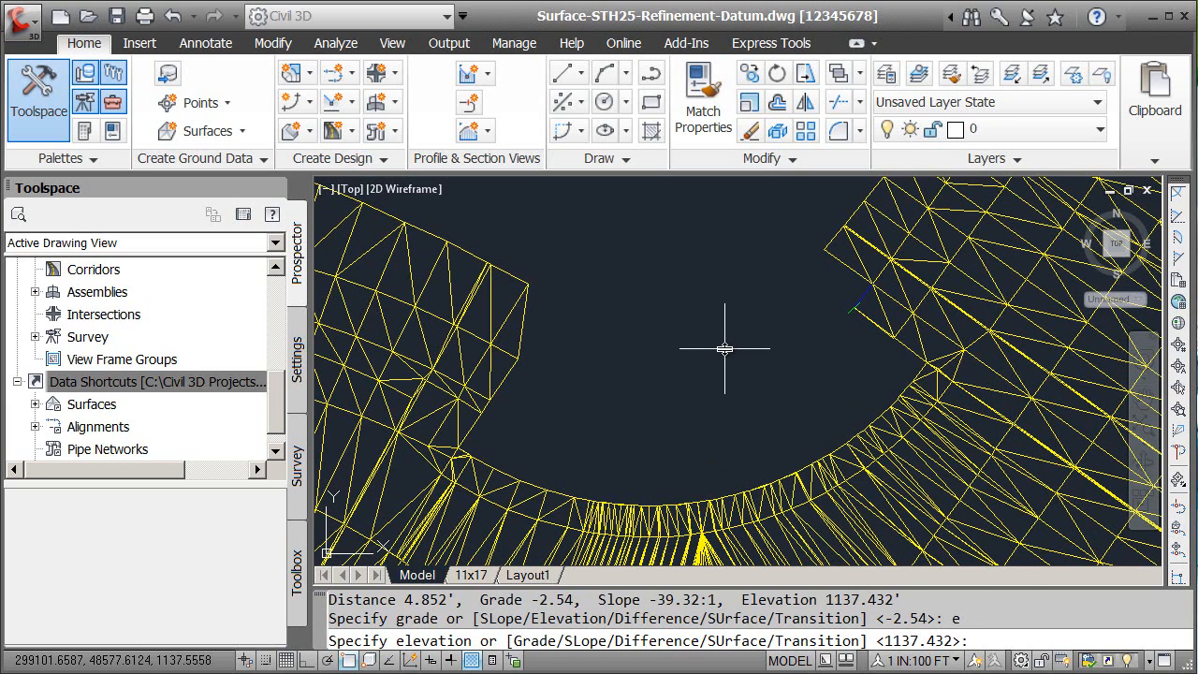
key("Return")
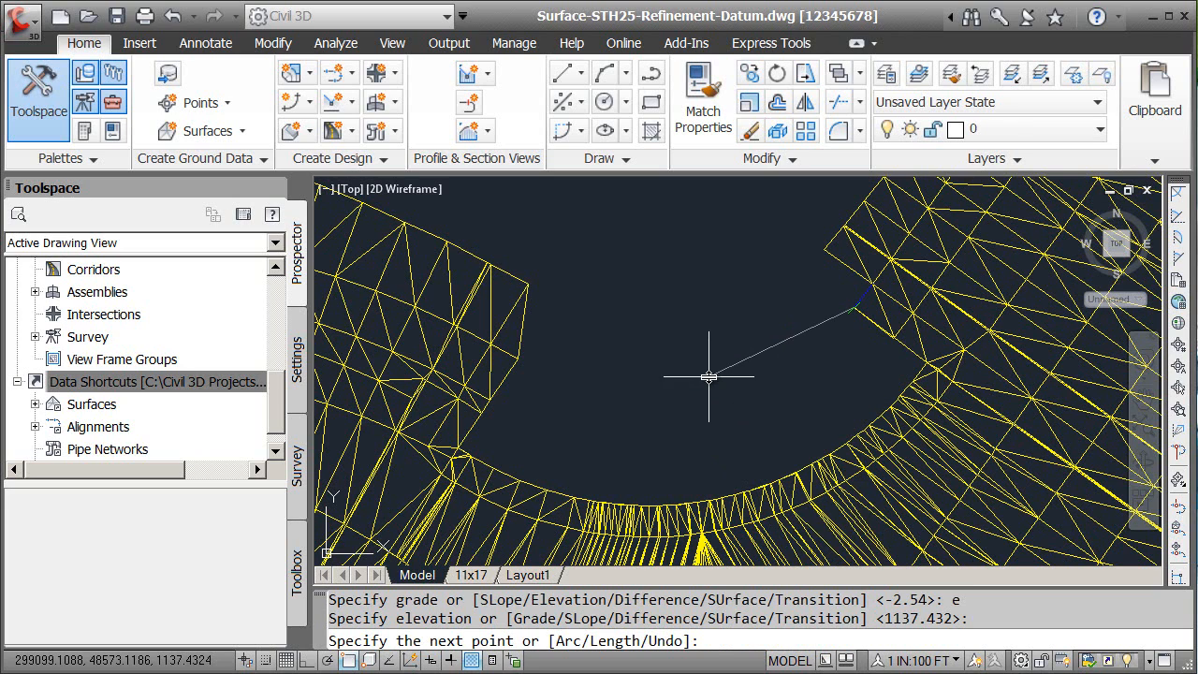
Step: Continue the feature line with an arc across the gap to the ditch vertex on the west side road's edge, accepting elevation 1133.850
key("Return")
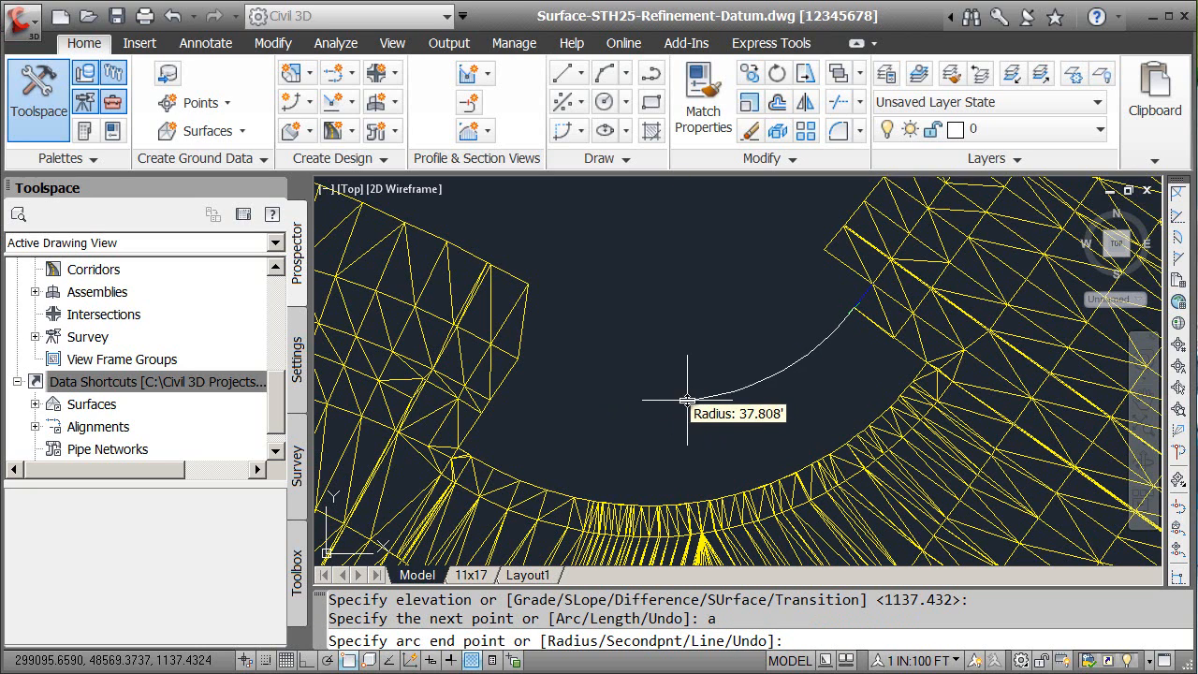
left_click(517, 357)
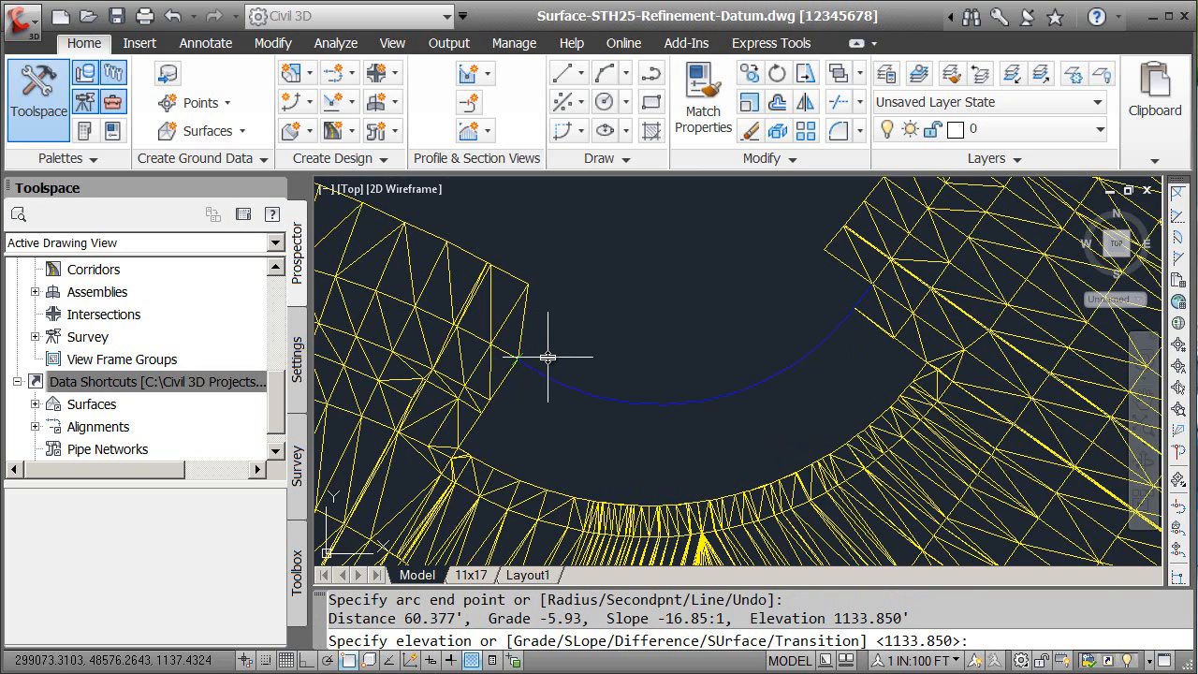
key("Return")
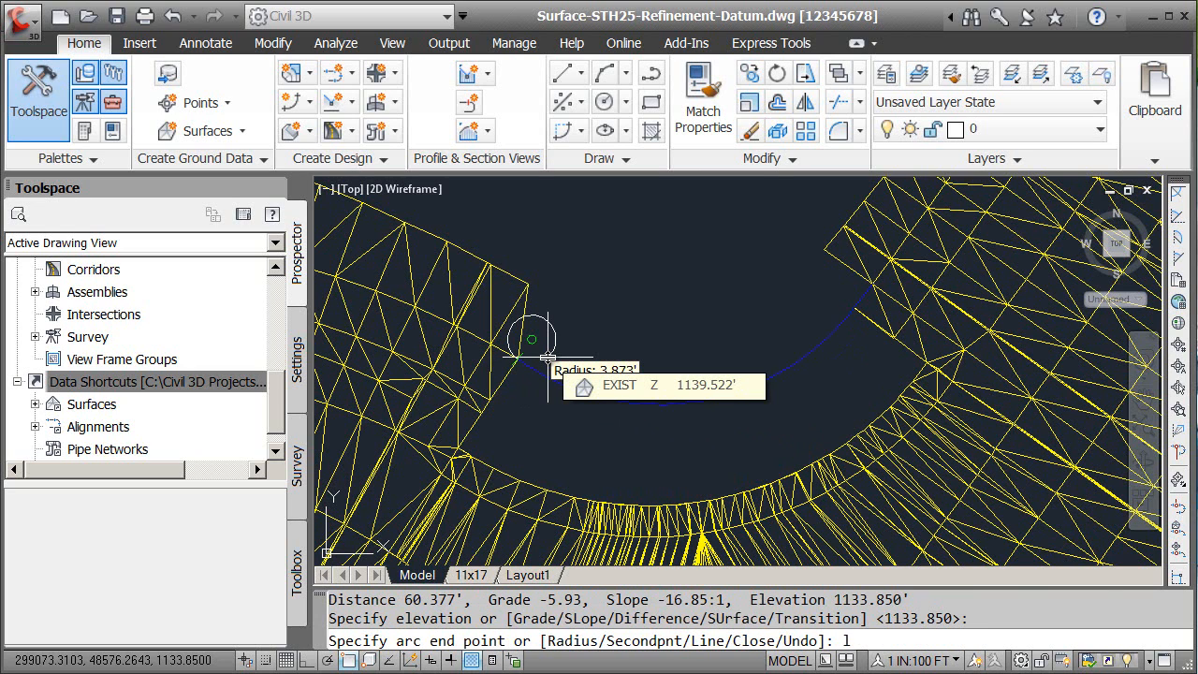
Step: Finish the feature line with a straight segment to the next ditch vertex on the side road, accepting elevation 1133.868
type("l")
key("Return")
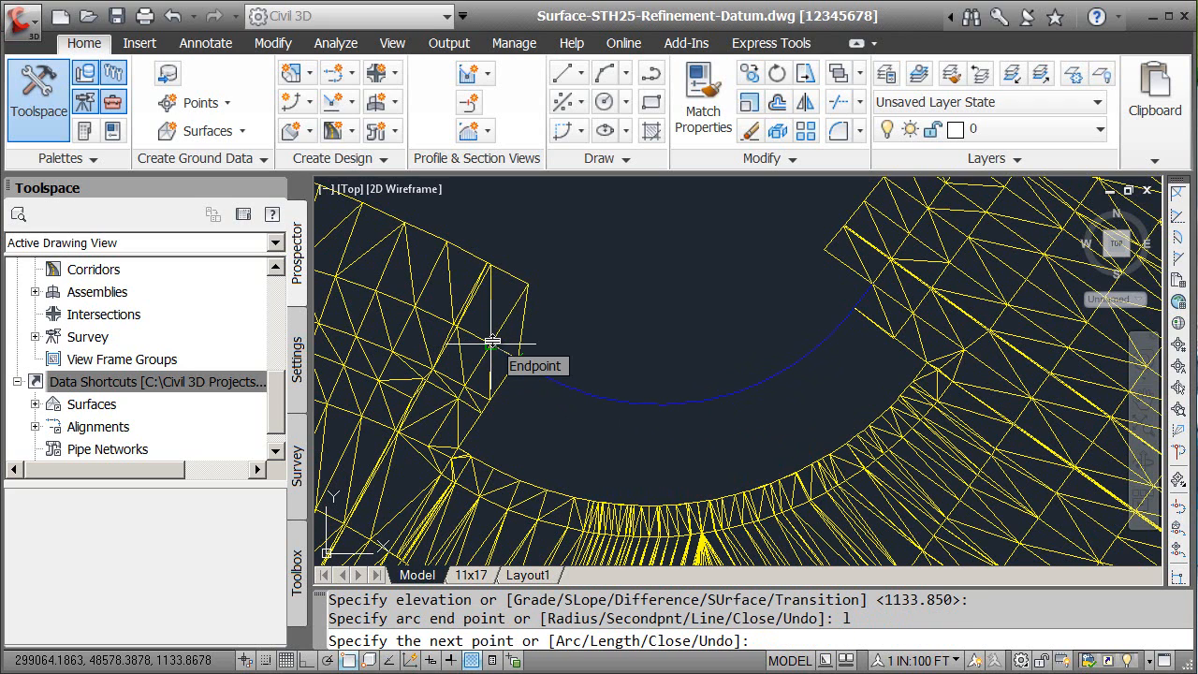
left_click(491, 342)
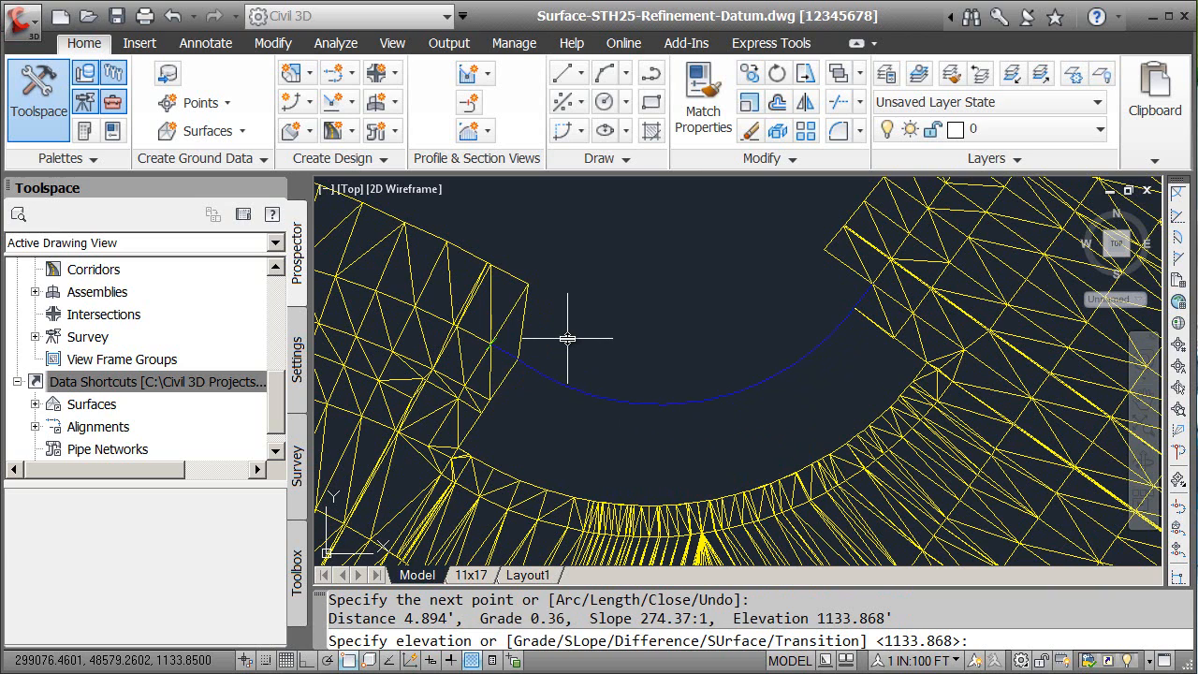
key("Return")
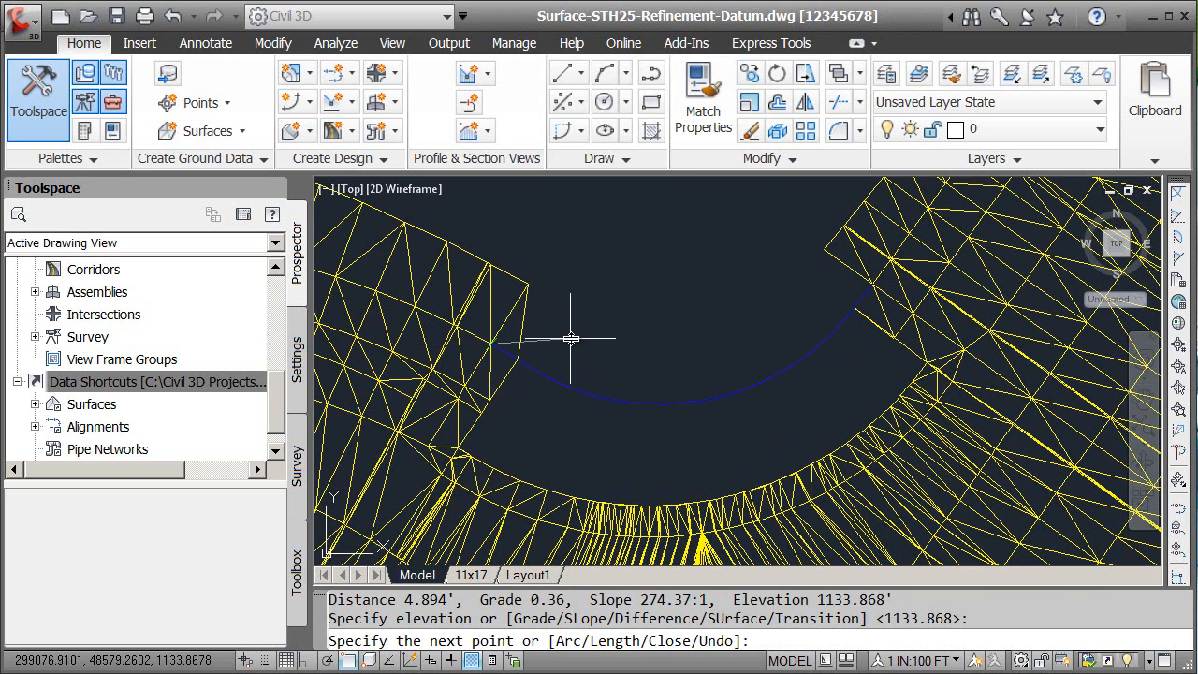
key("Escape")
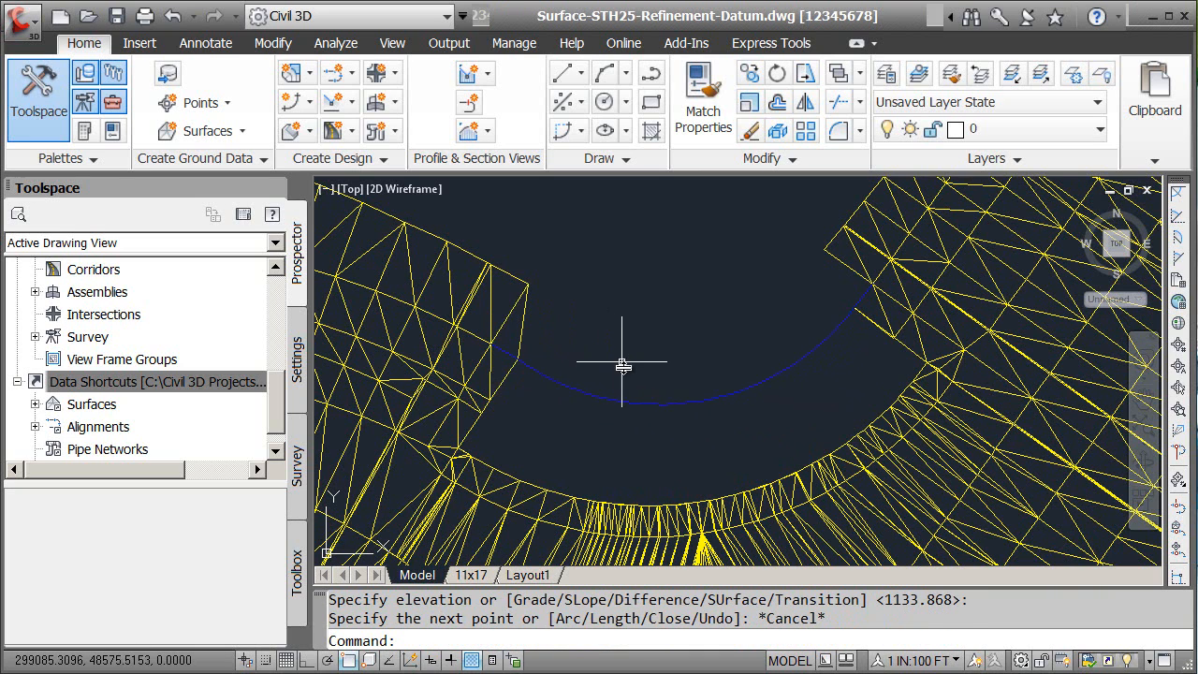
Step: Restore the Top view of the drawing and frame the new ditch feature line
middle_click_drag(636, 447, 643, 485, "shift")
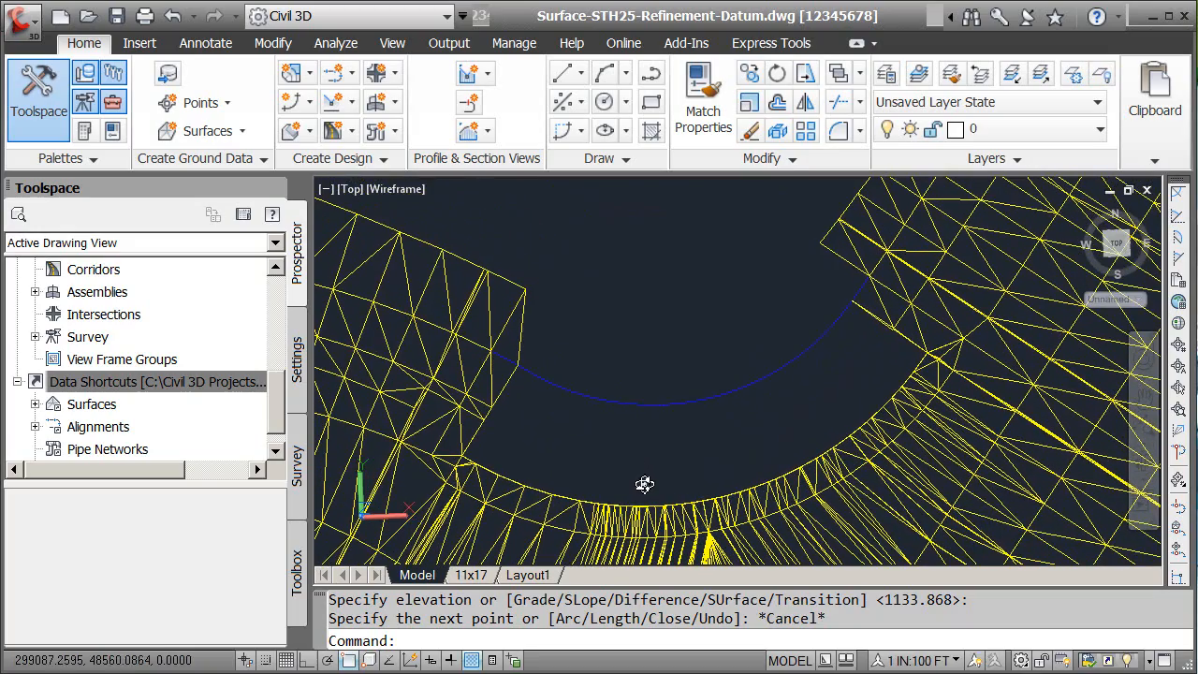
middle_click_drag(643, 362, 612, 380)
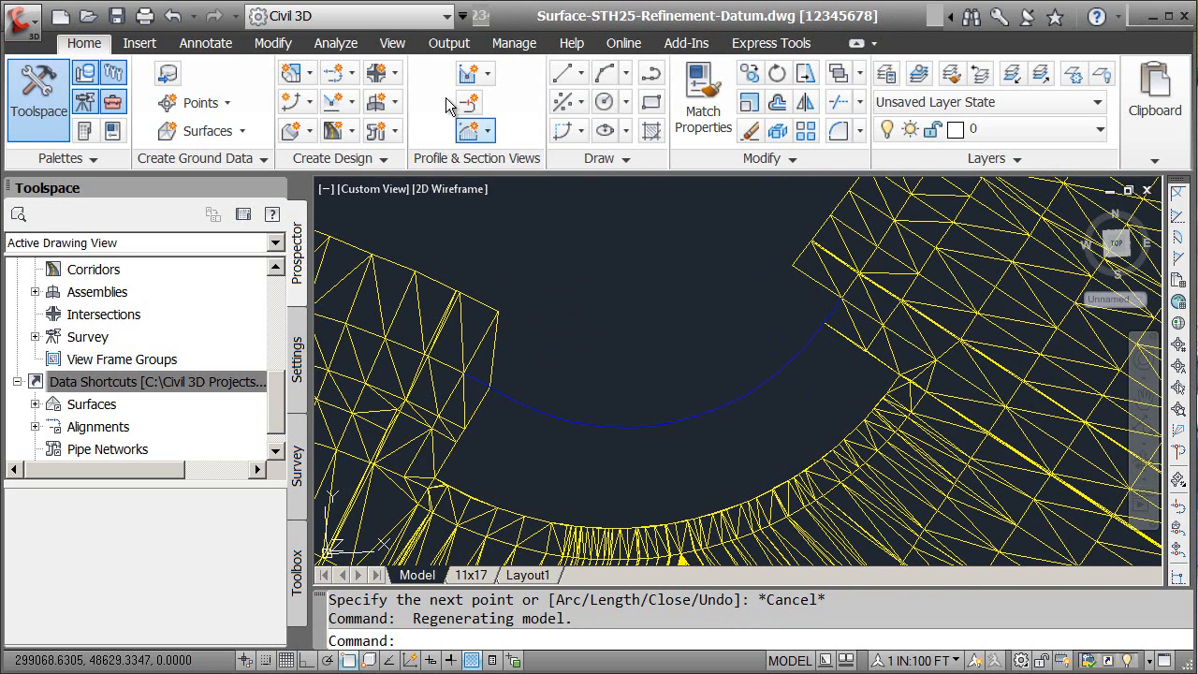
left_click(392, 43)
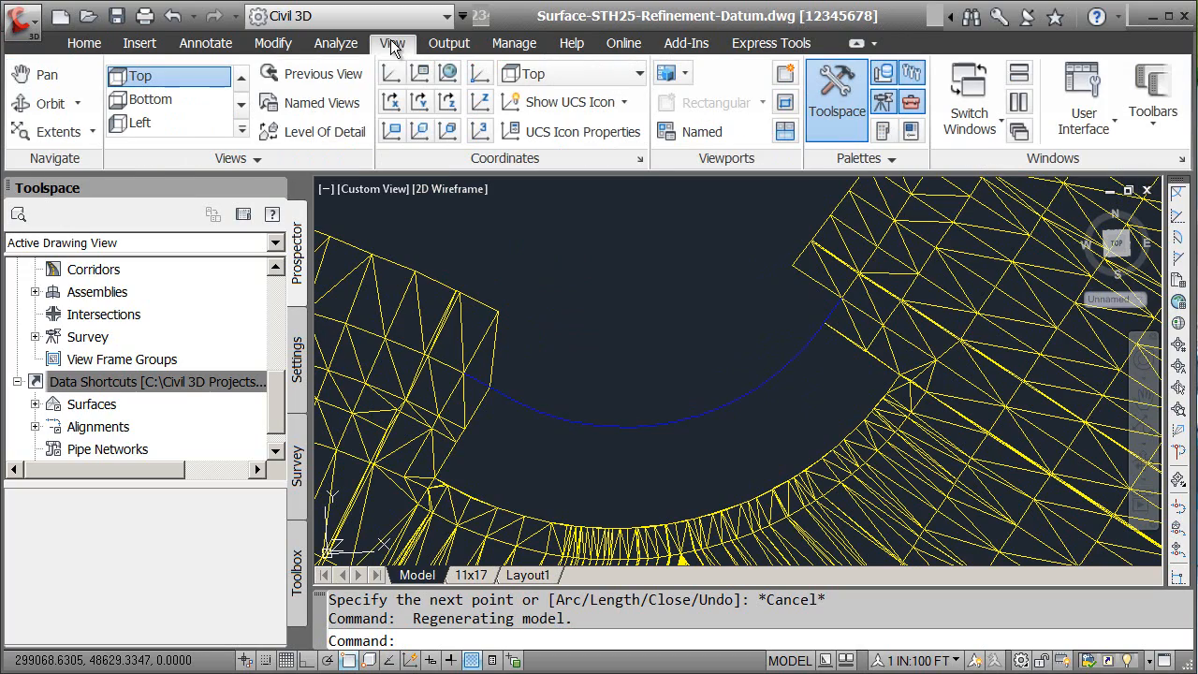
left_click(131, 77)
scroll(740, 329, "up", 10)
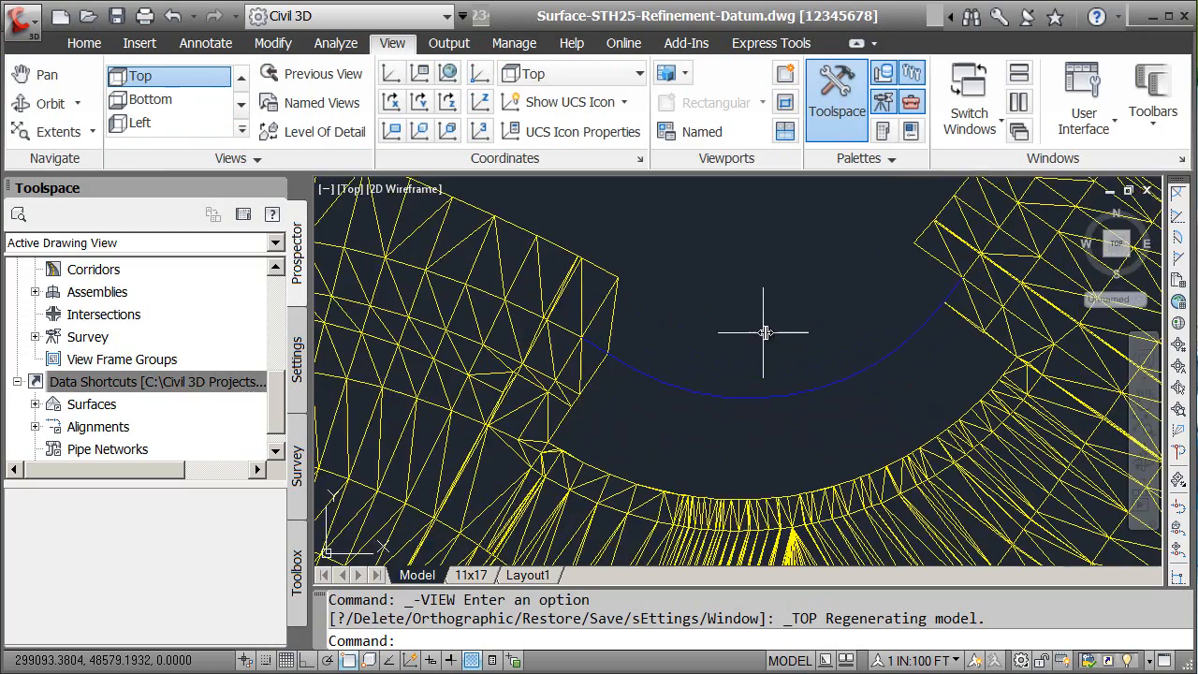
middle_click_drag(711, 324, 632, 361)
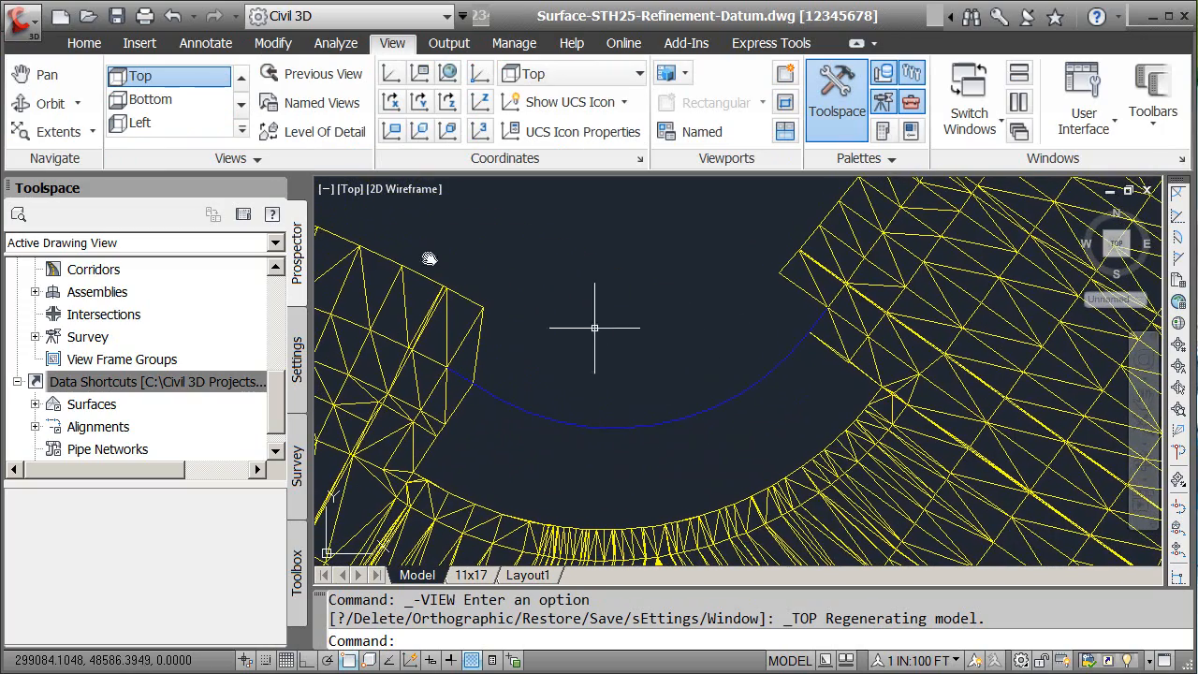
Step: Open the Grading Creation Tools and select the NW Quad site for the grading group
left_click(83, 43)
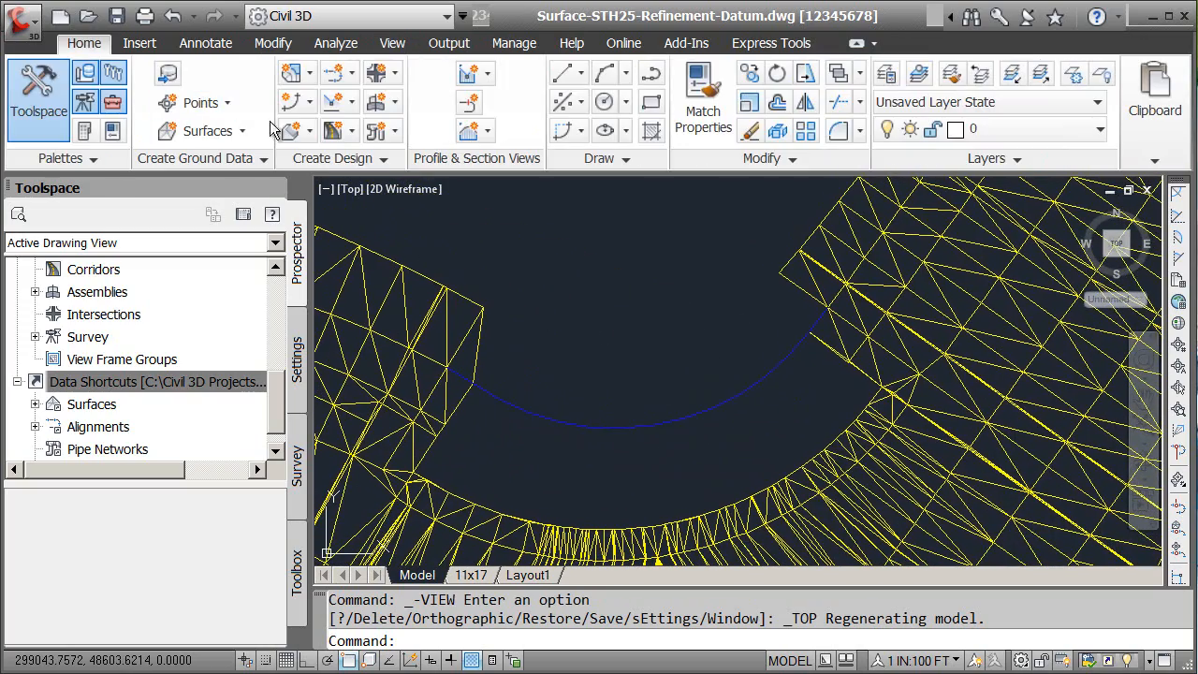
left_click(300, 136)
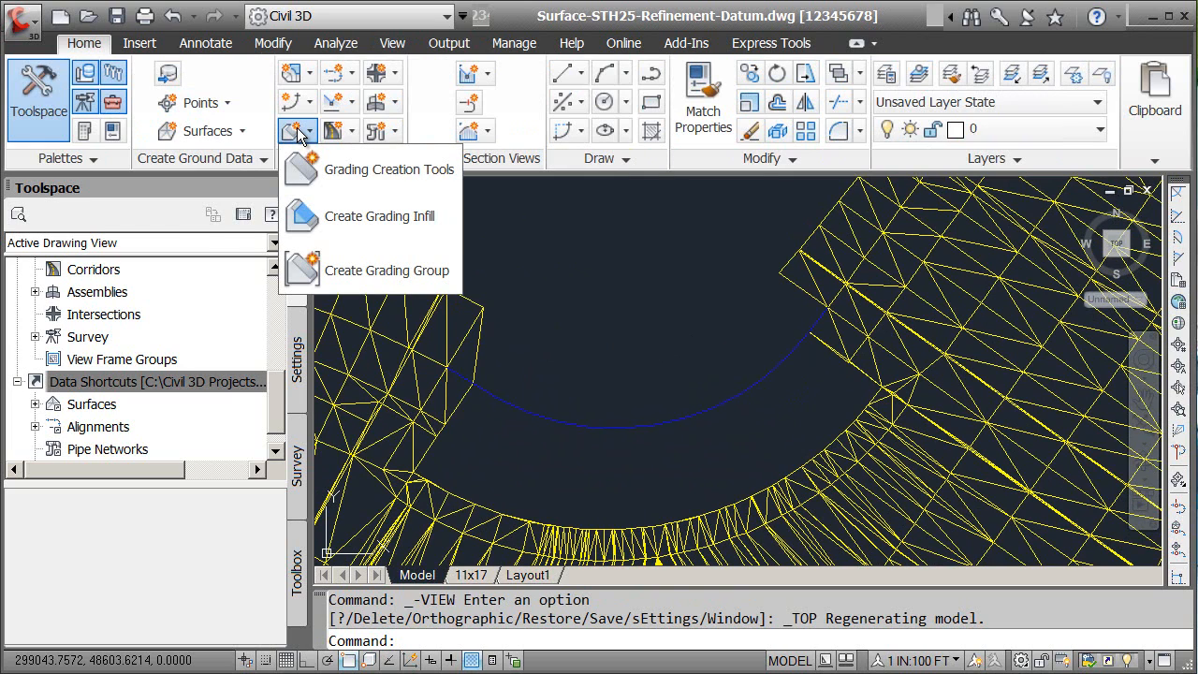
left_click(333, 170)
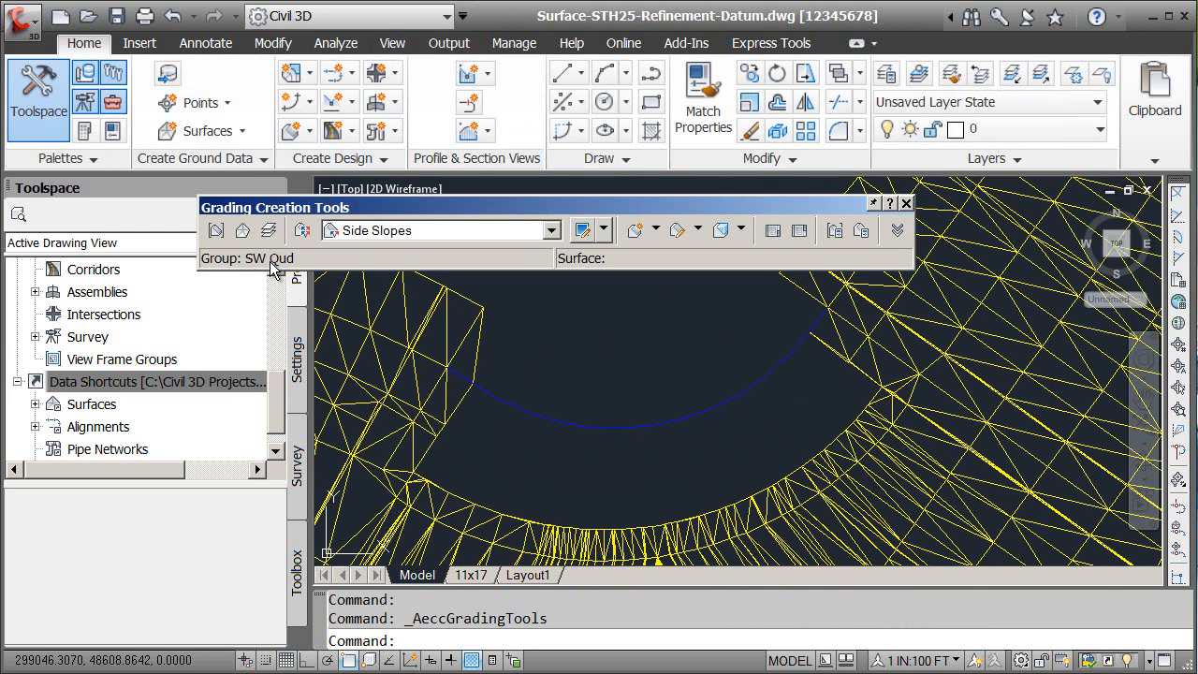
left_click(215, 231)
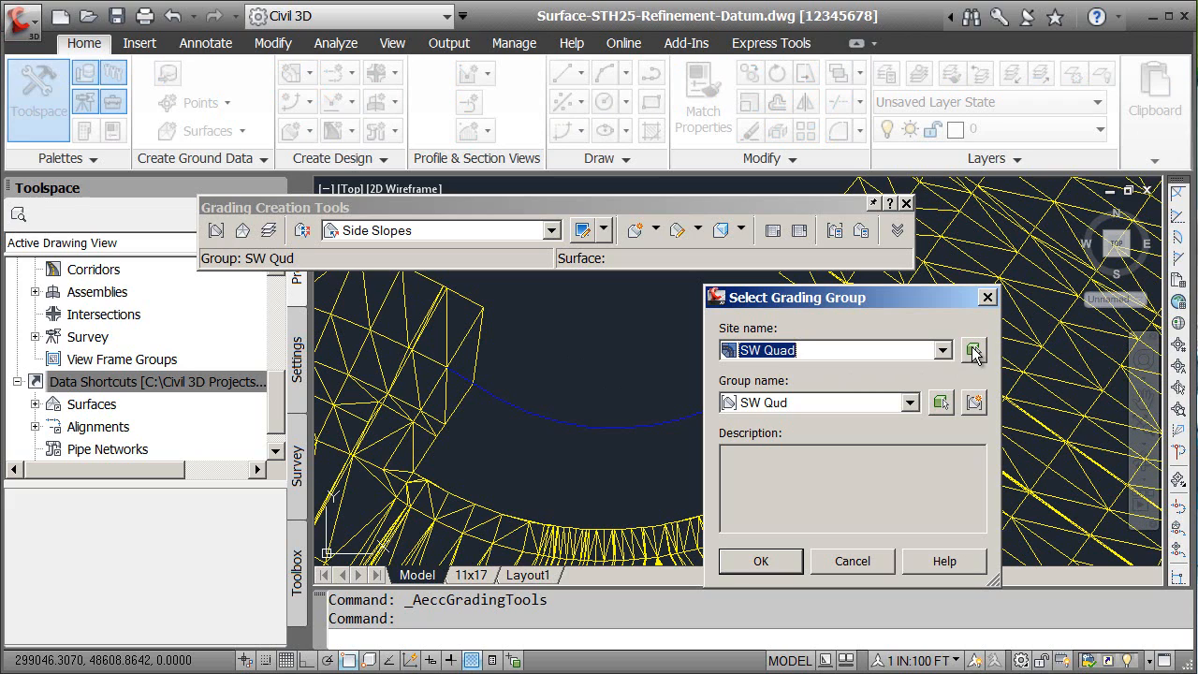
left_click(942, 350)
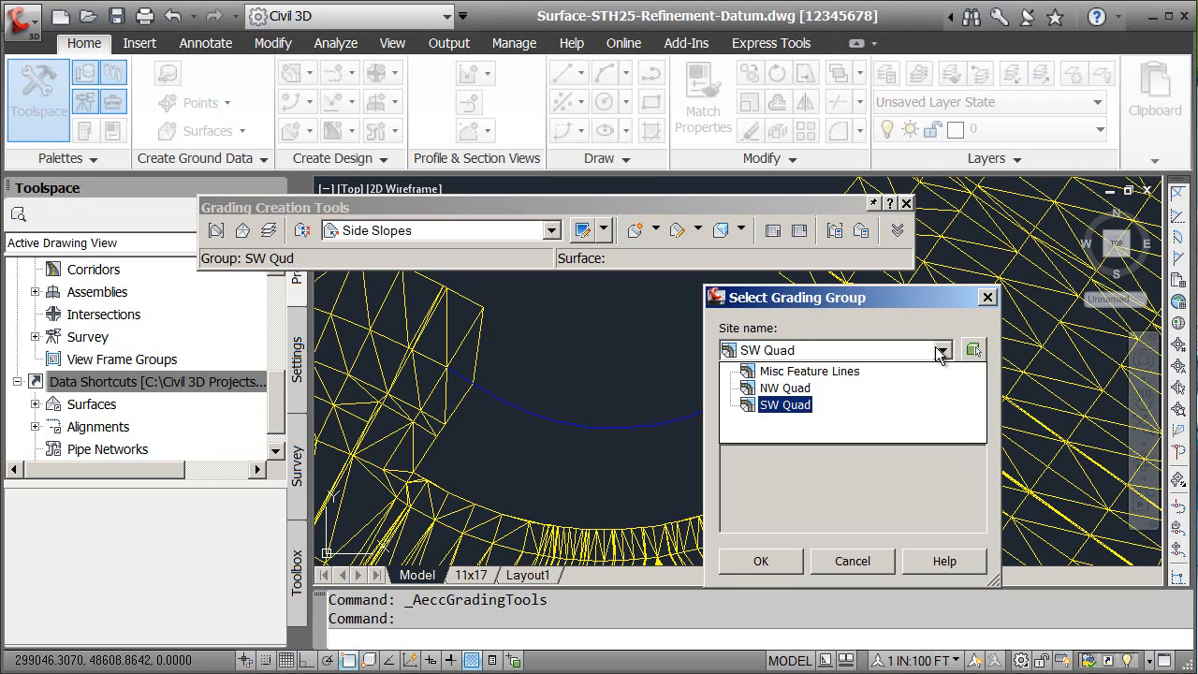
left_click(786, 387)
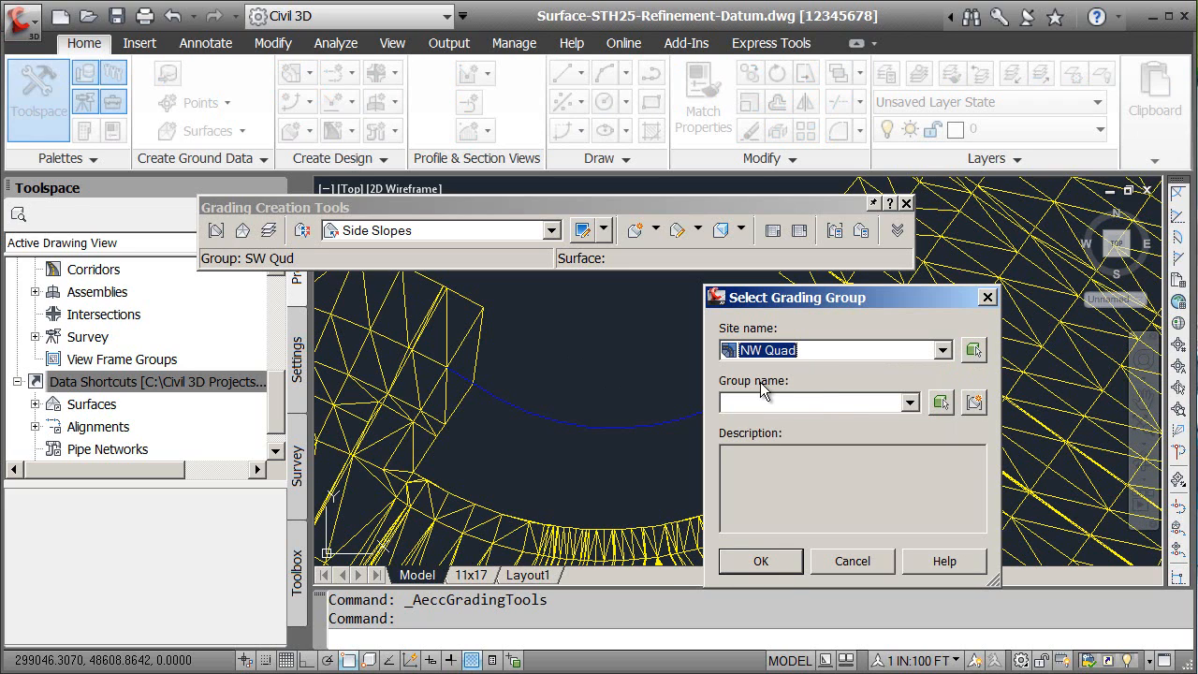
Step: Start a new grading group named "NW Quad Grading" with automatic surface creation enabled
left_click(976, 402)
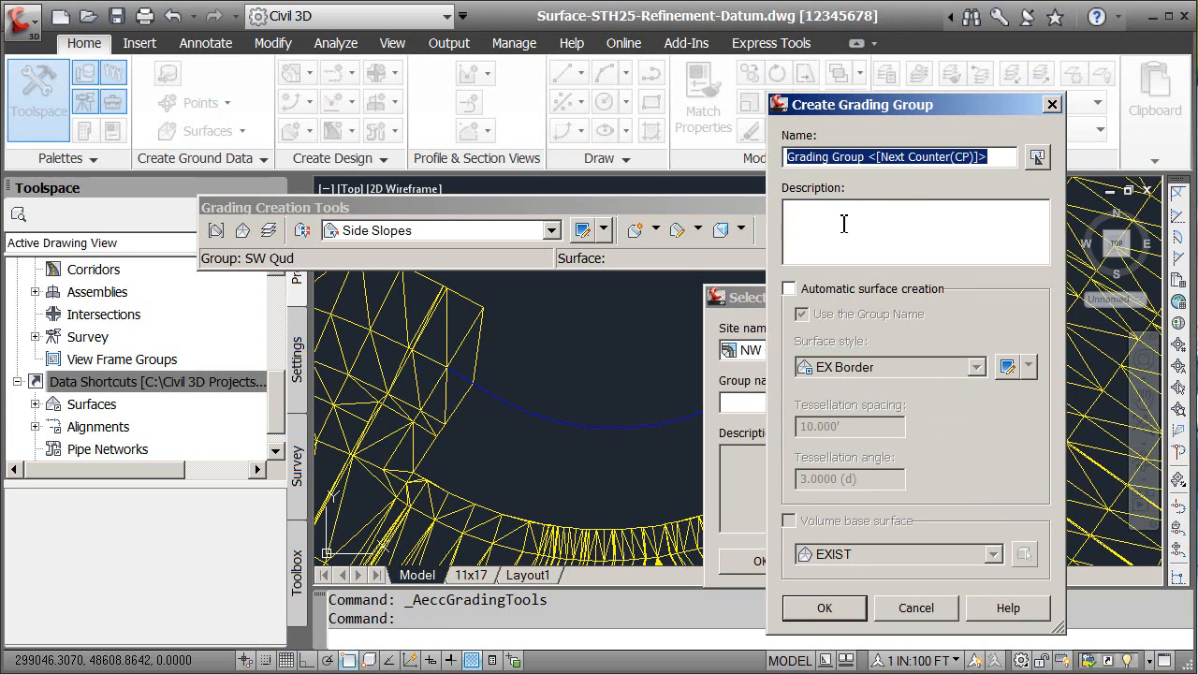
type("NQ")
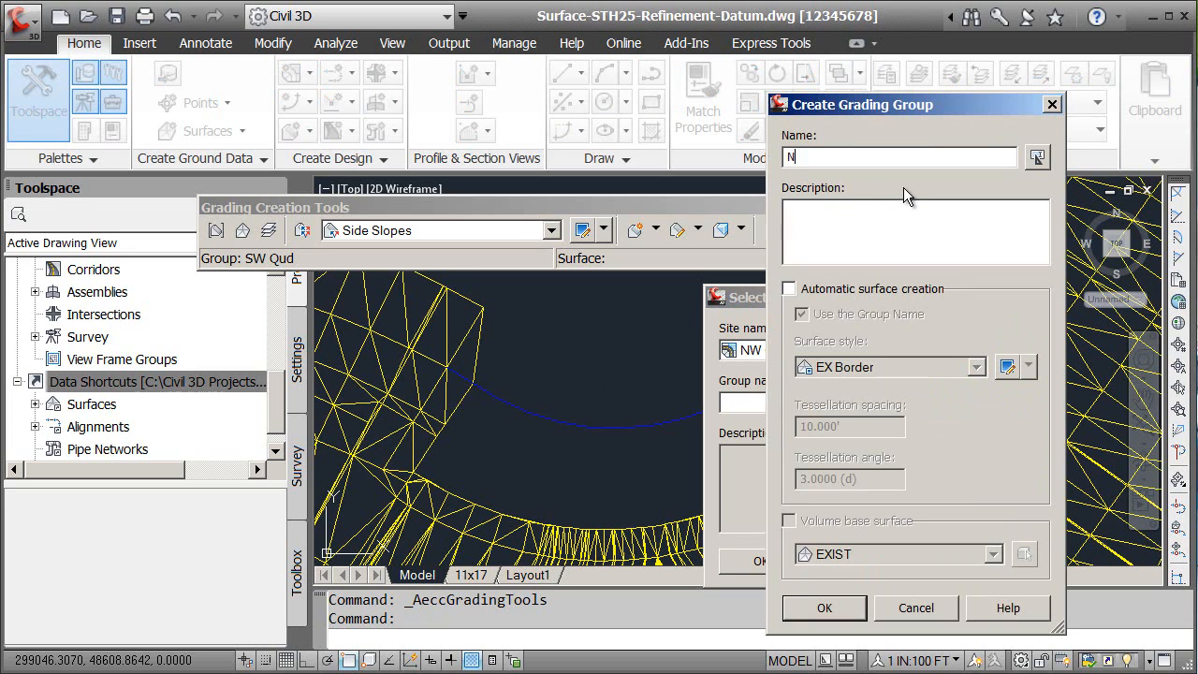
key("BackSpace")
key("BackSpace")
type("W Quad Grad")
left_click(810, 292)
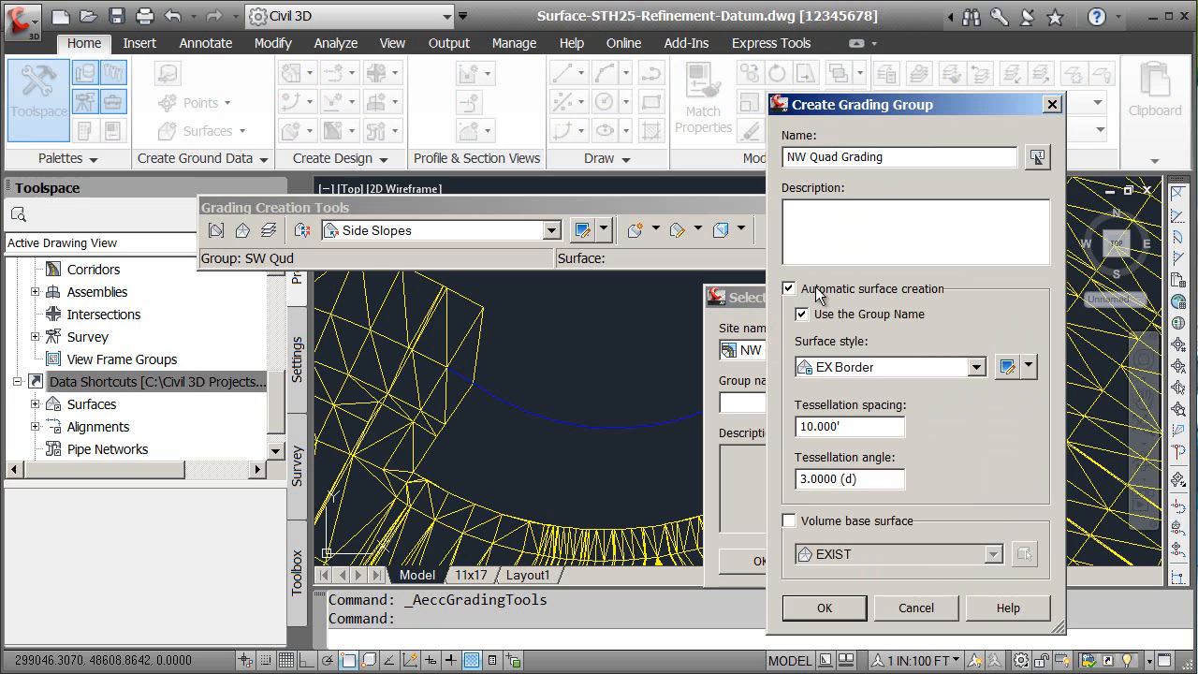
Step: Assign the EX Triangles surface style, create the group's TIN surface, and accept the grading group selection
left_click(976, 367)
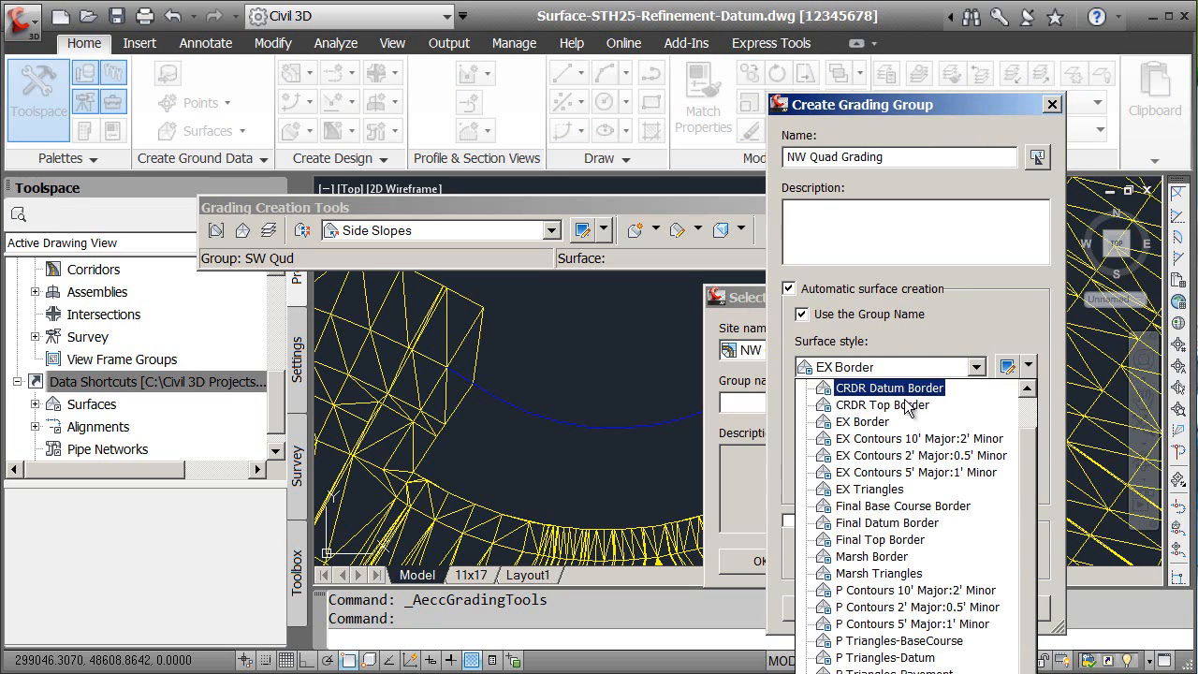
left_click(869, 490)
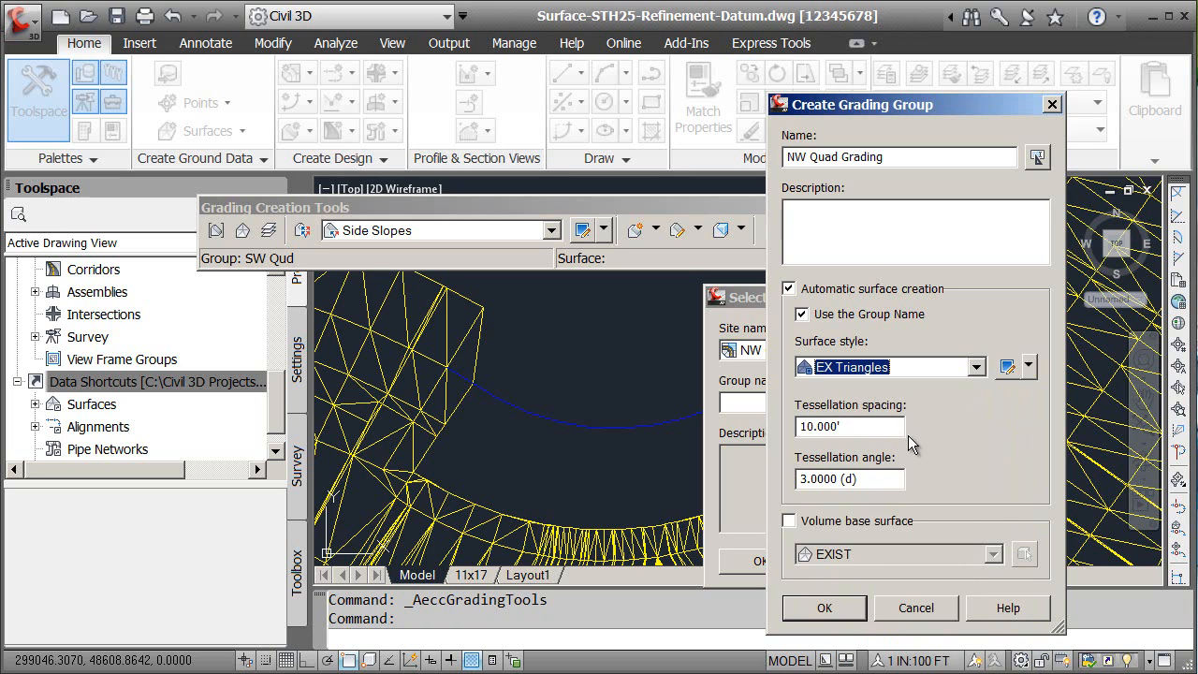
left_click(825, 608)
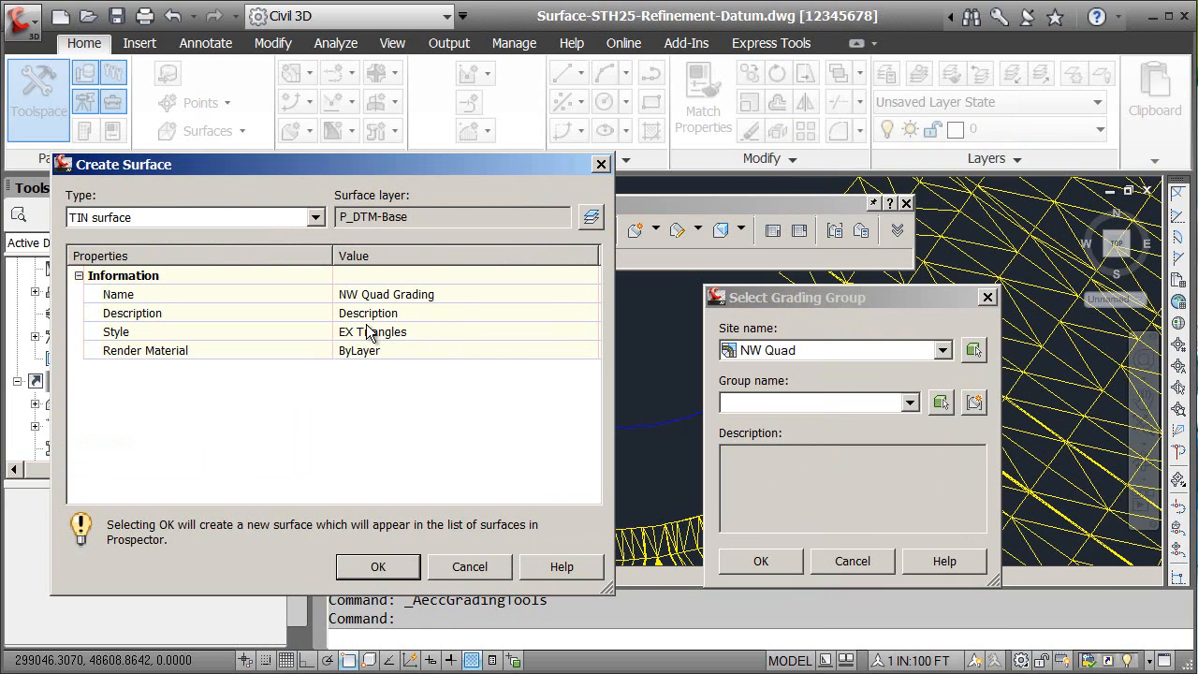
left_click(378, 566)
left_click(758, 564)
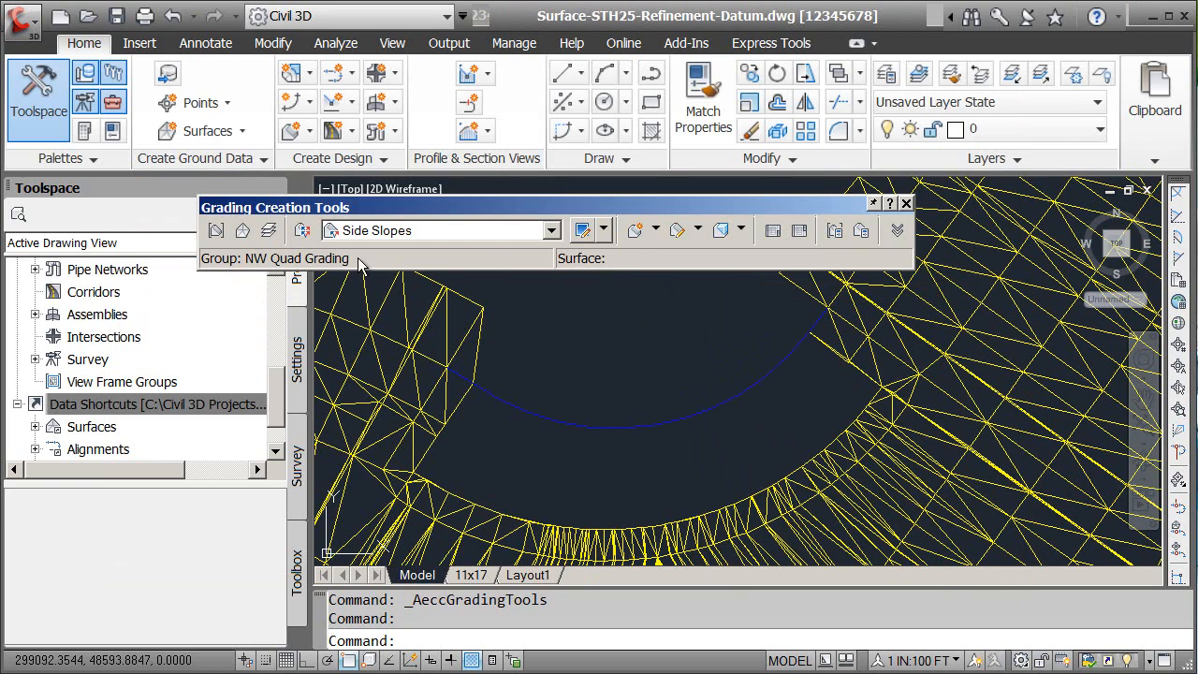
Step: Set EXIST as the target surface and start a Side Slopes grading on the ditch feature line's north side, not applied to its entire length
left_click(241, 232)
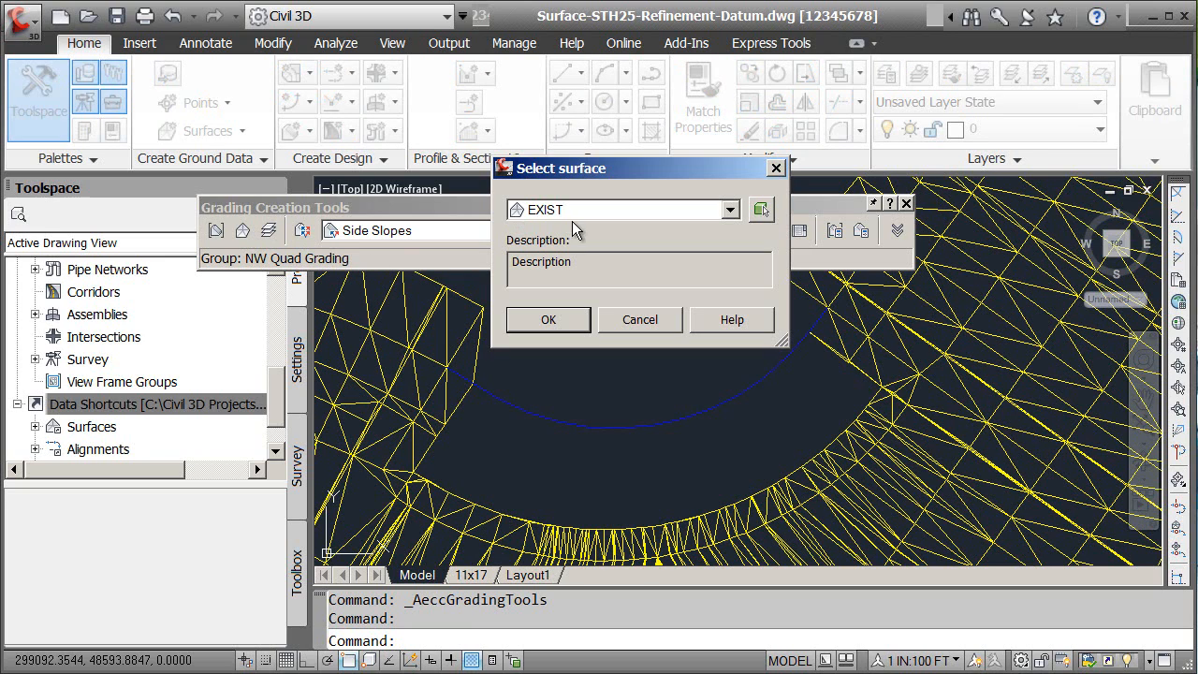
left_click(550, 320)
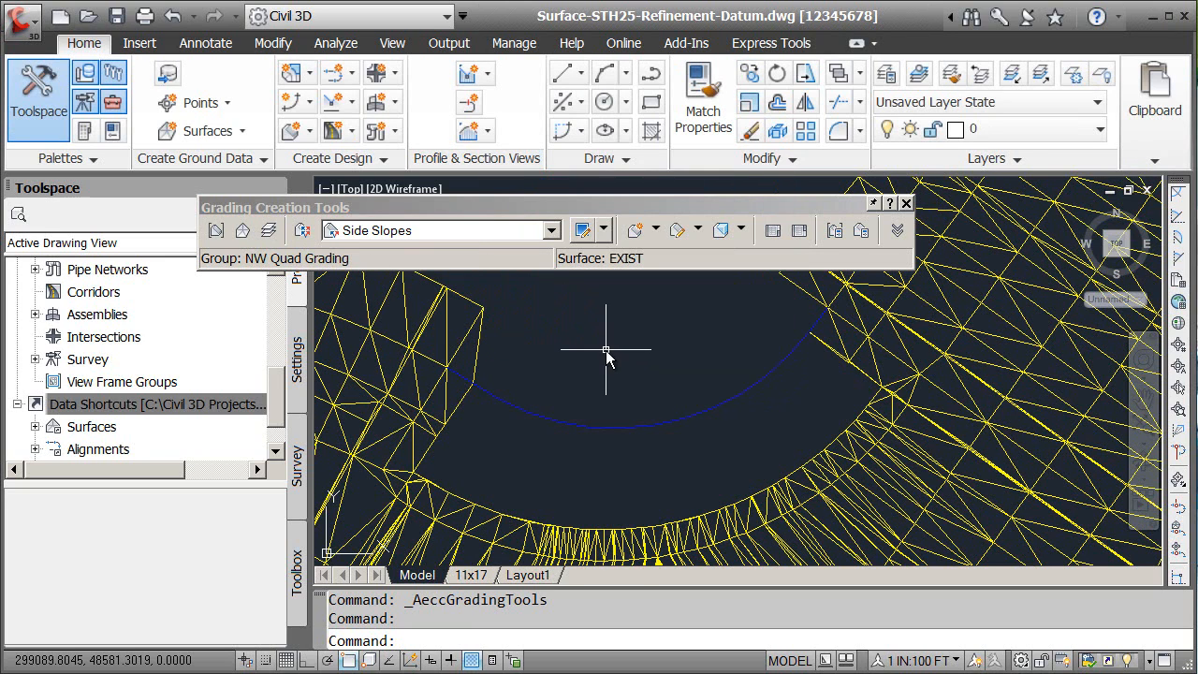
left_click(635, 231)
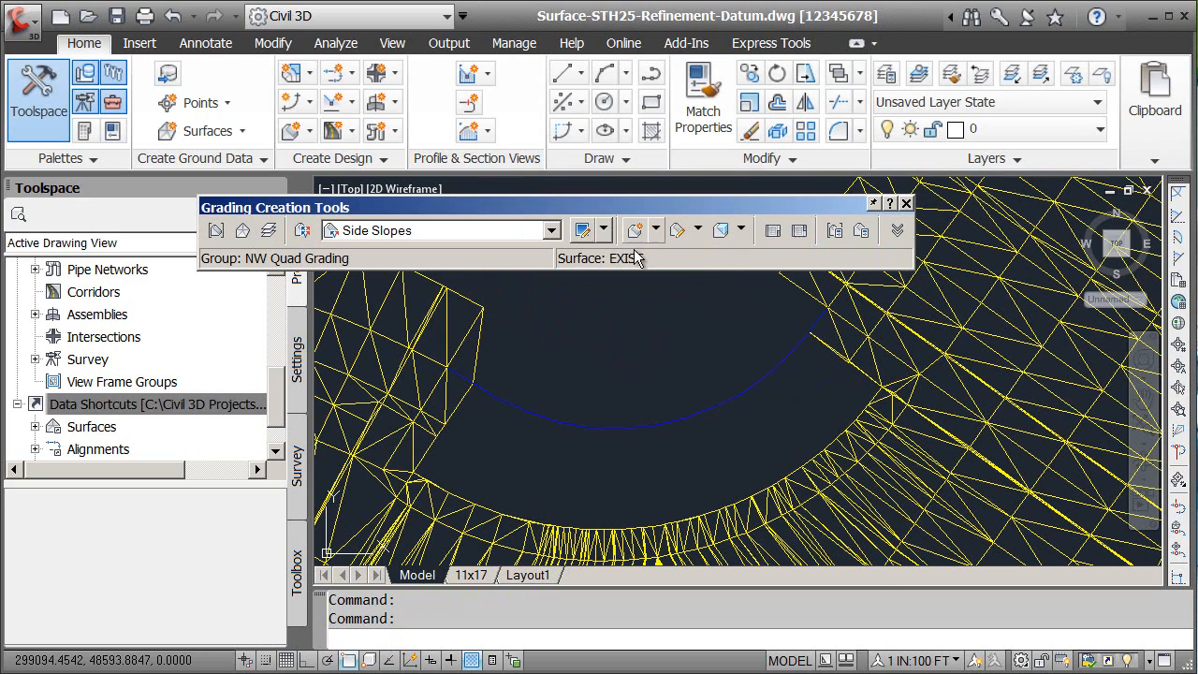
left_click(755, 391)
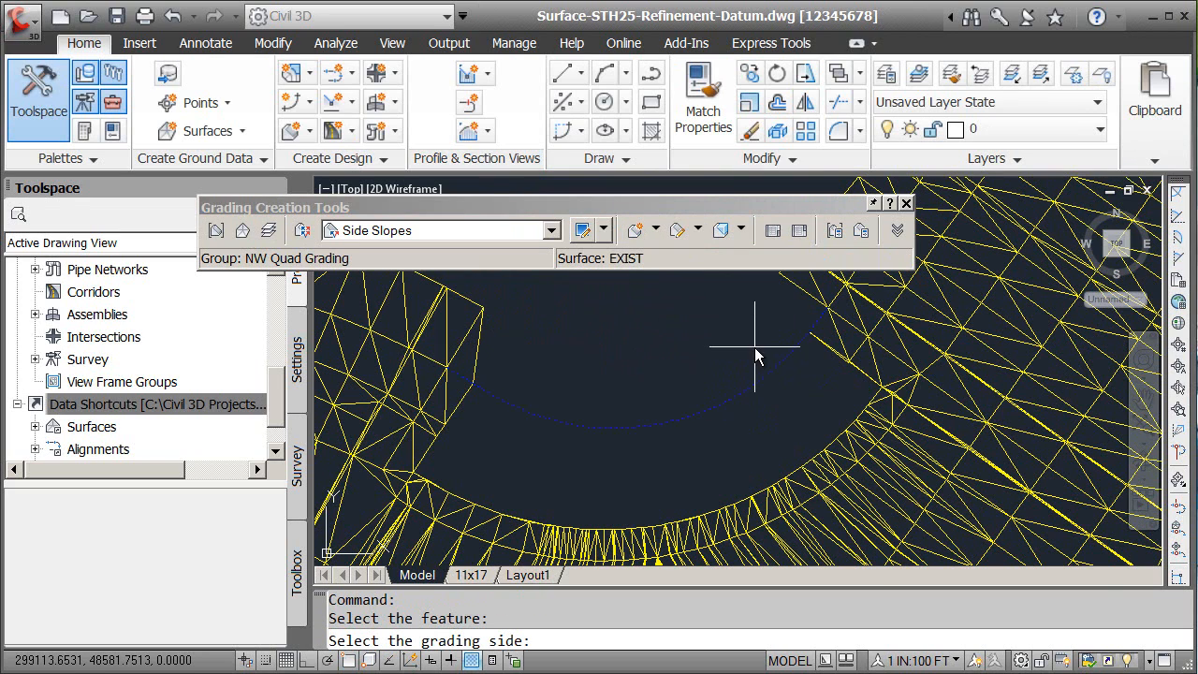
left_click(686, 312)
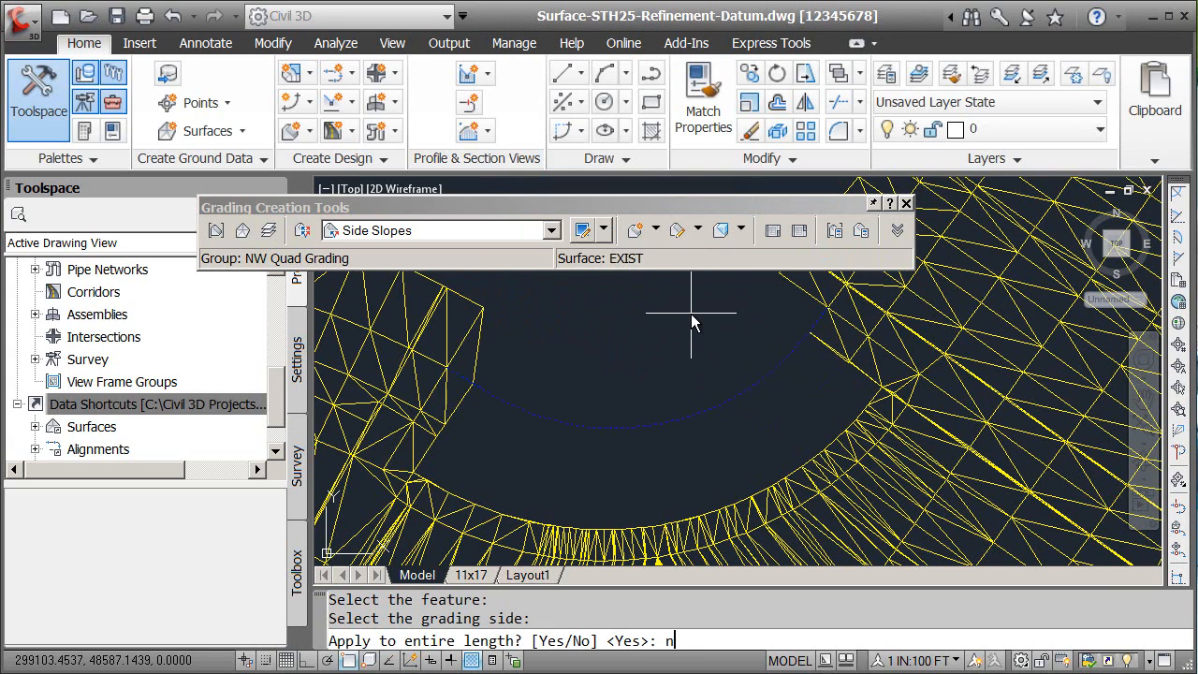
type("n")
key("Return")
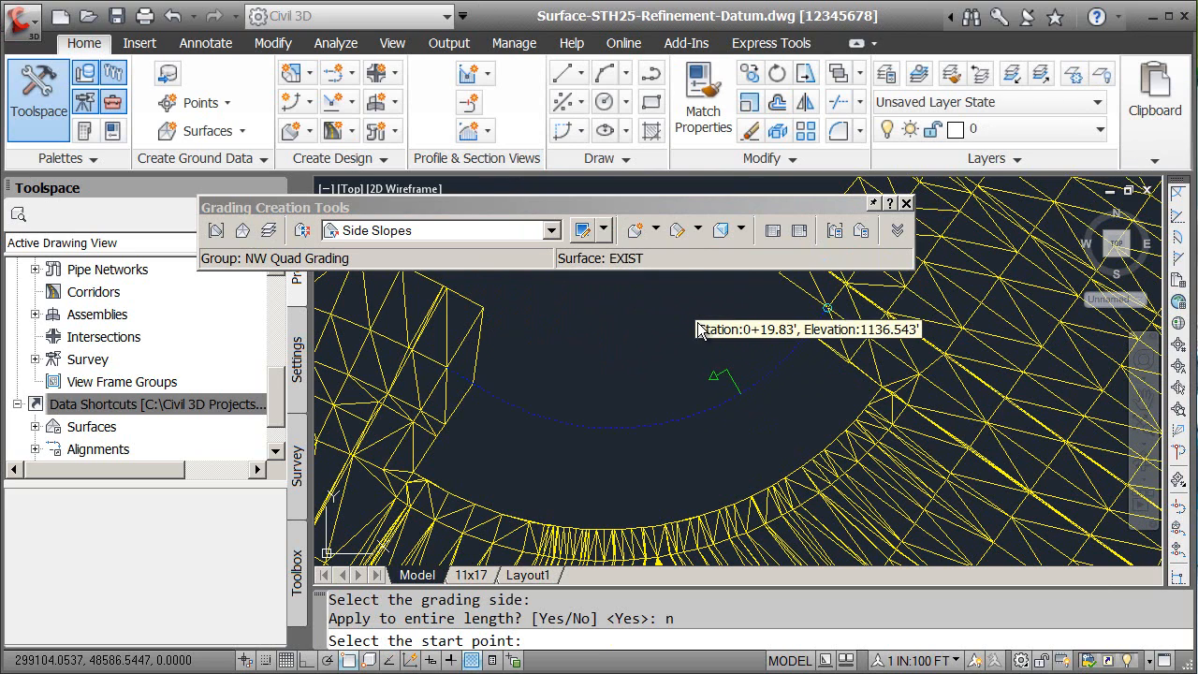
Step: Grade the first feature line segment from station 0+00.00 to 0+04.85 with a 4:1 cut slope and 6:1 fill slope
left_click(827, 309)
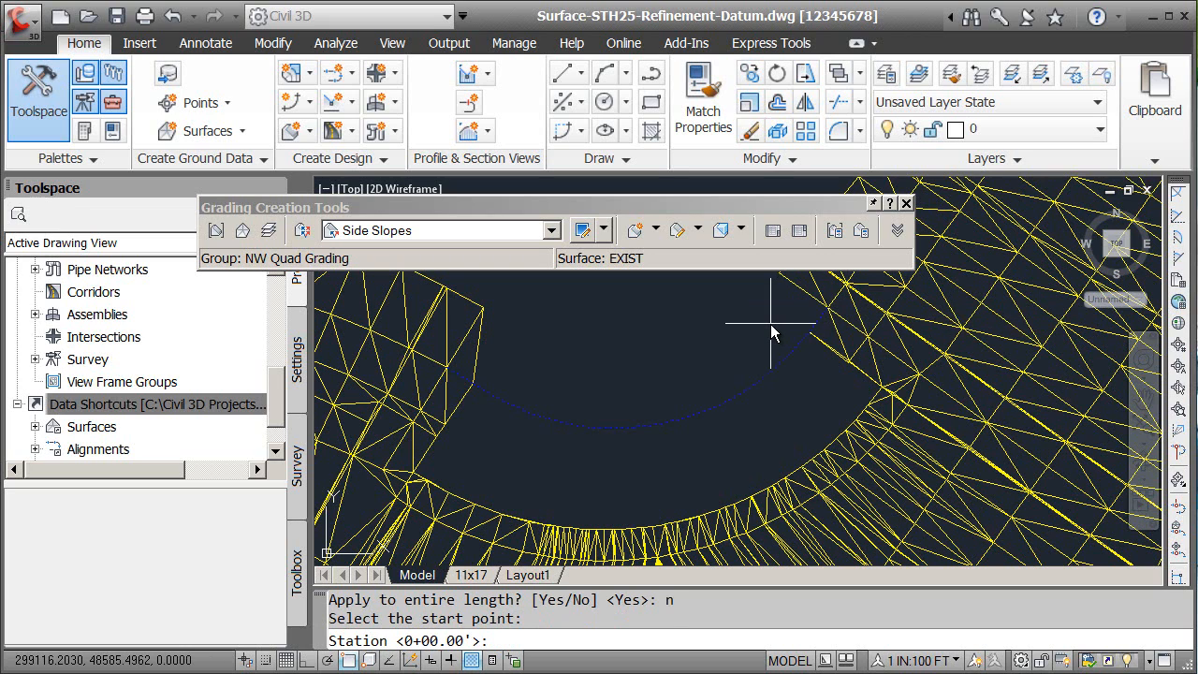
key("Return")
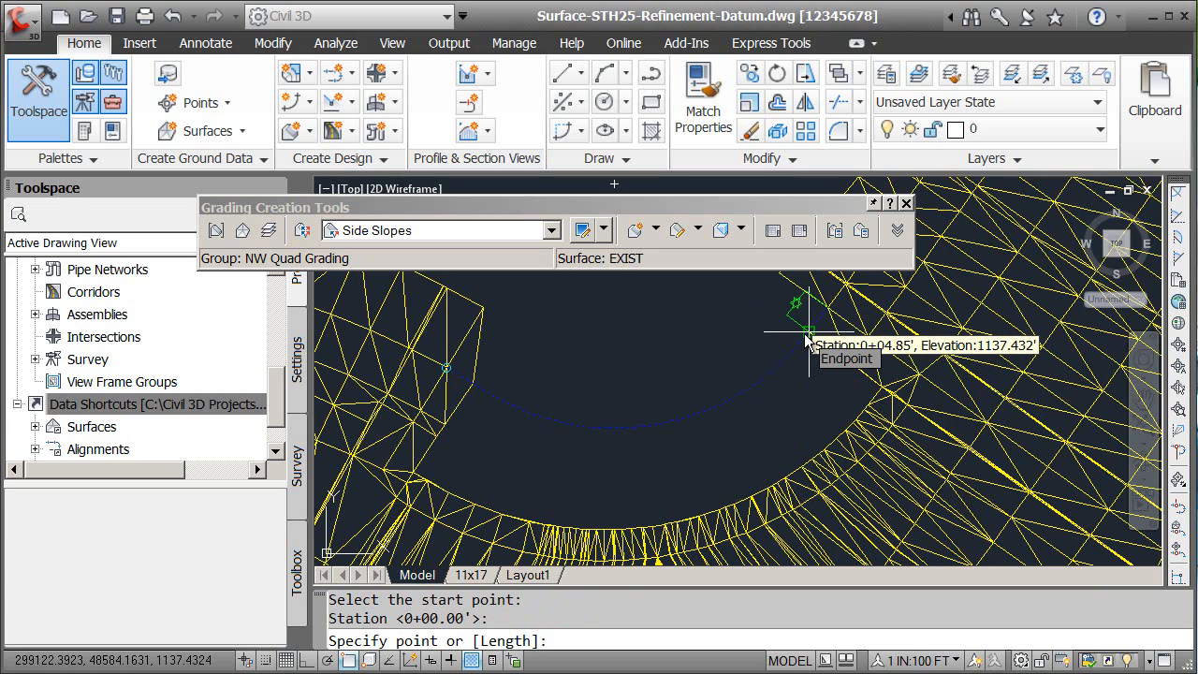
left_click(807, 341)
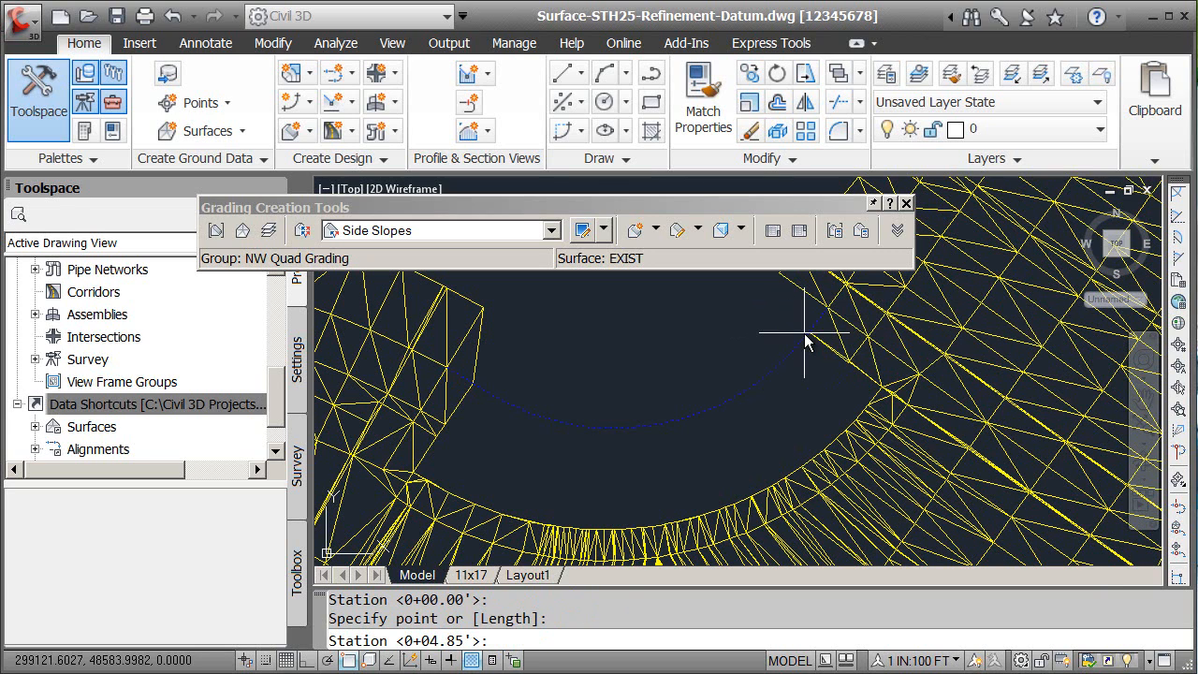
key("Return")
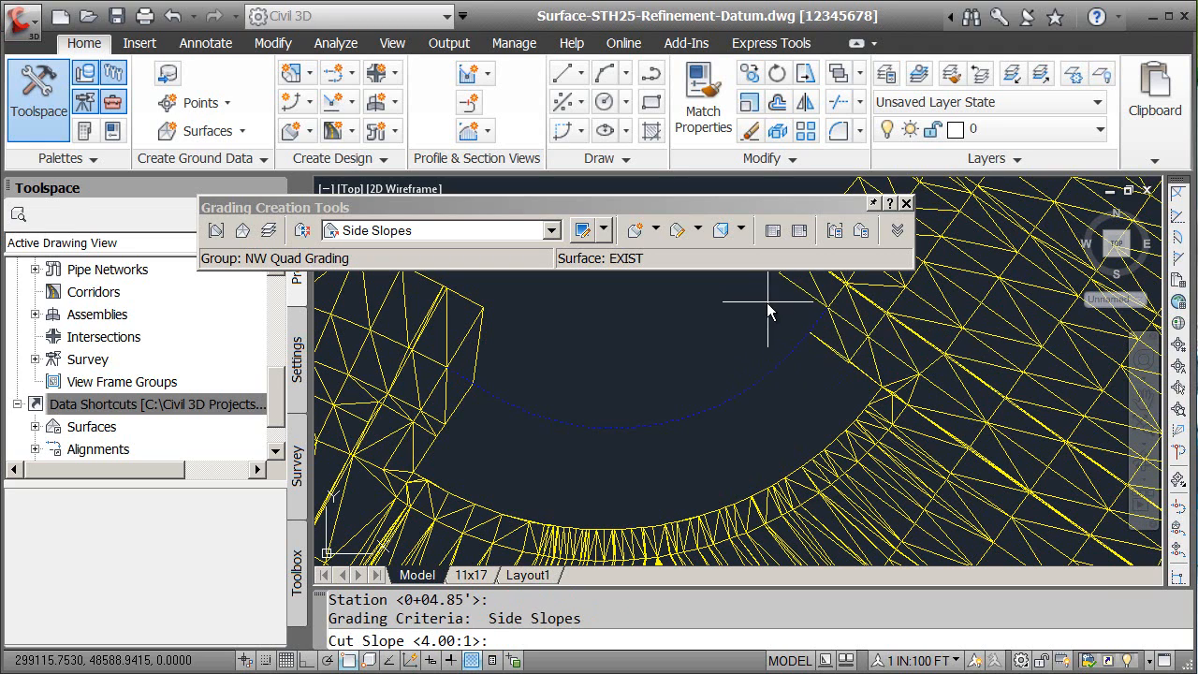
key("Return")
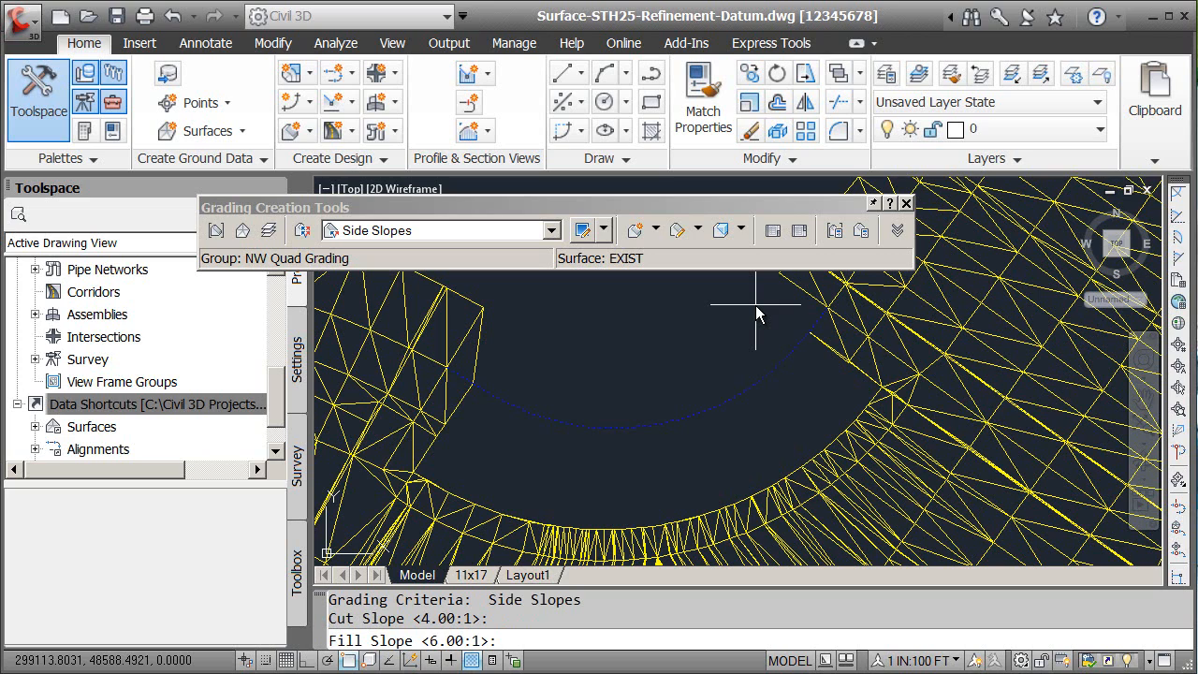
key("Return")
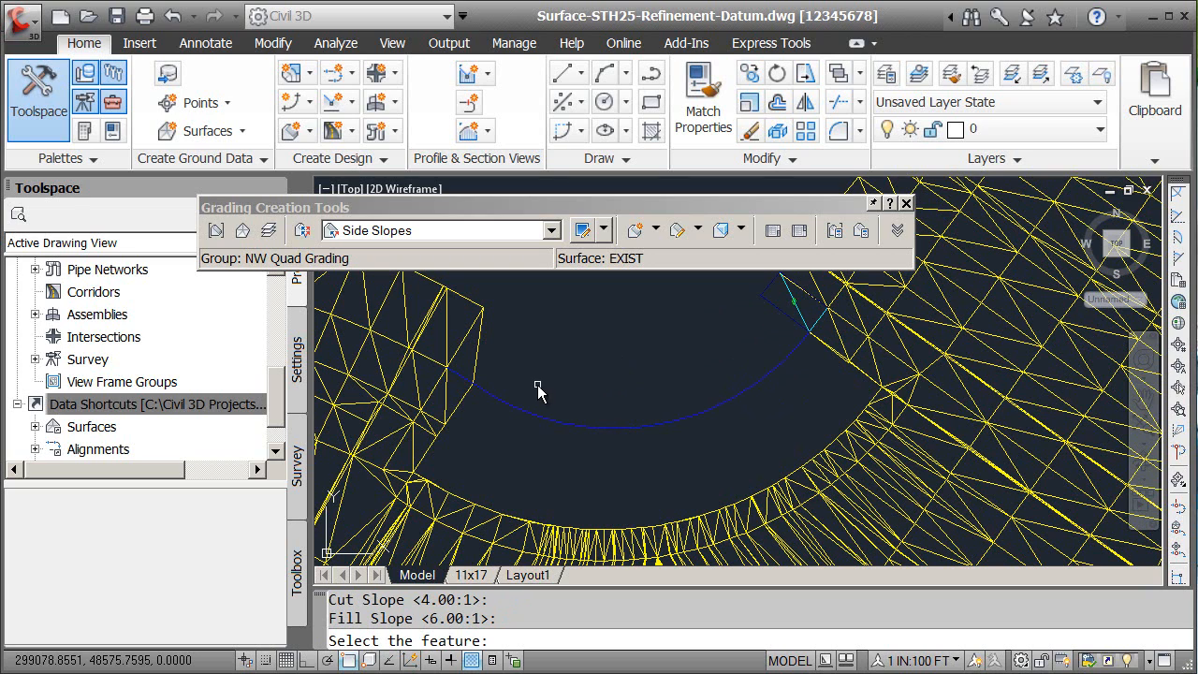
Step: Grade the ditch feature line's west end segment northward from station 0+65.23 to 0+70.12 with a 2:1 cut slope and 6:1 fill slope
left_click(508, 405)
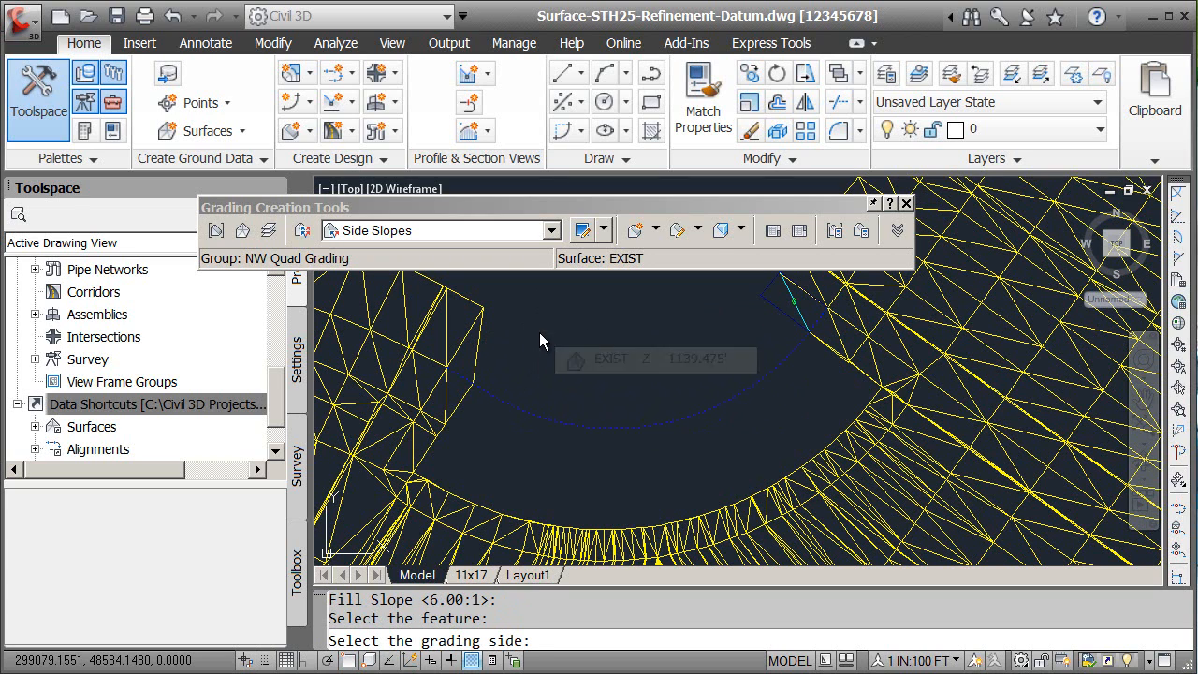
left_click(540, 335)
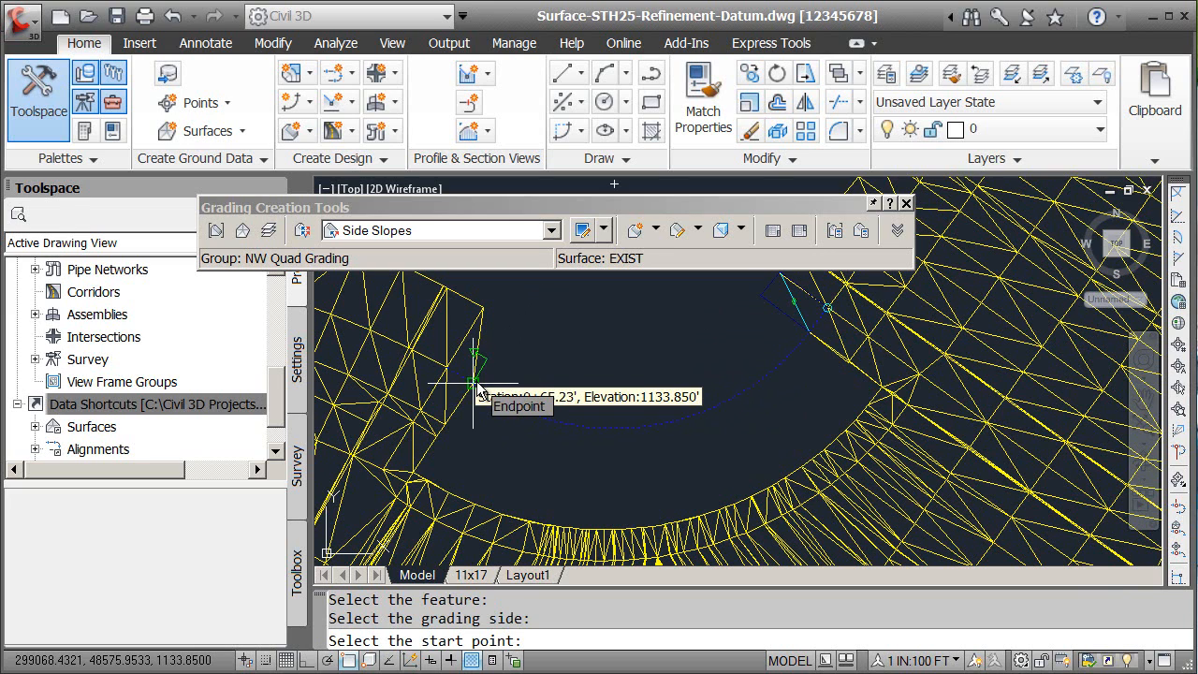
left_click(477, 391)
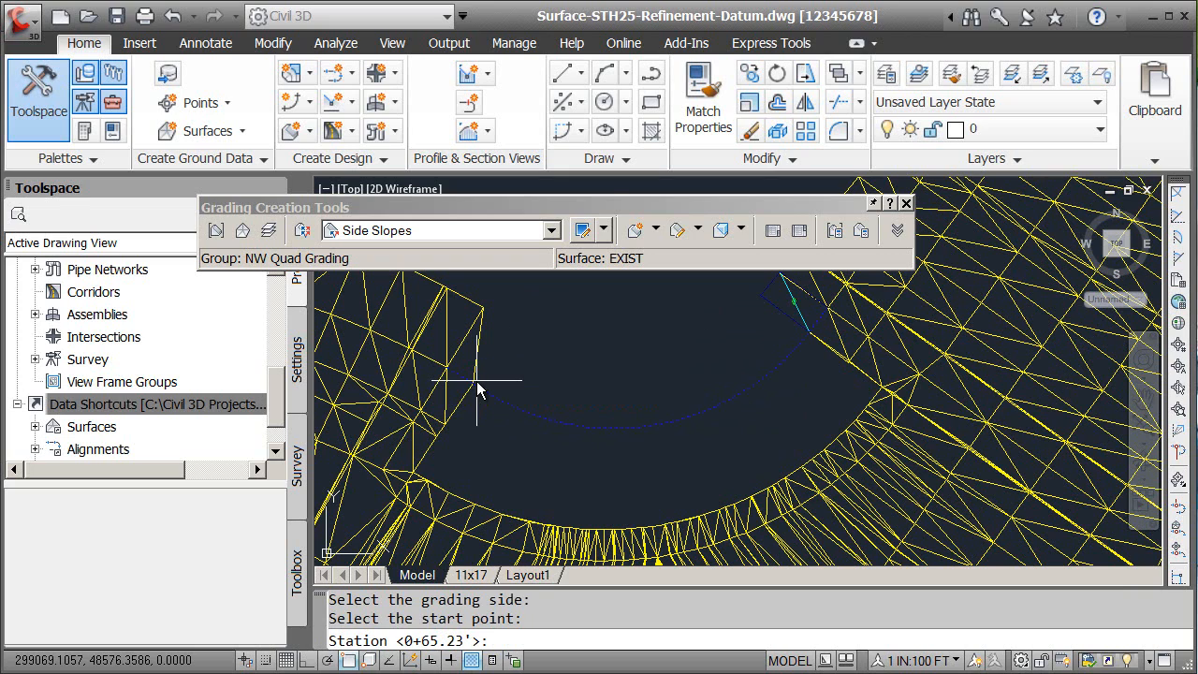
key("Return")
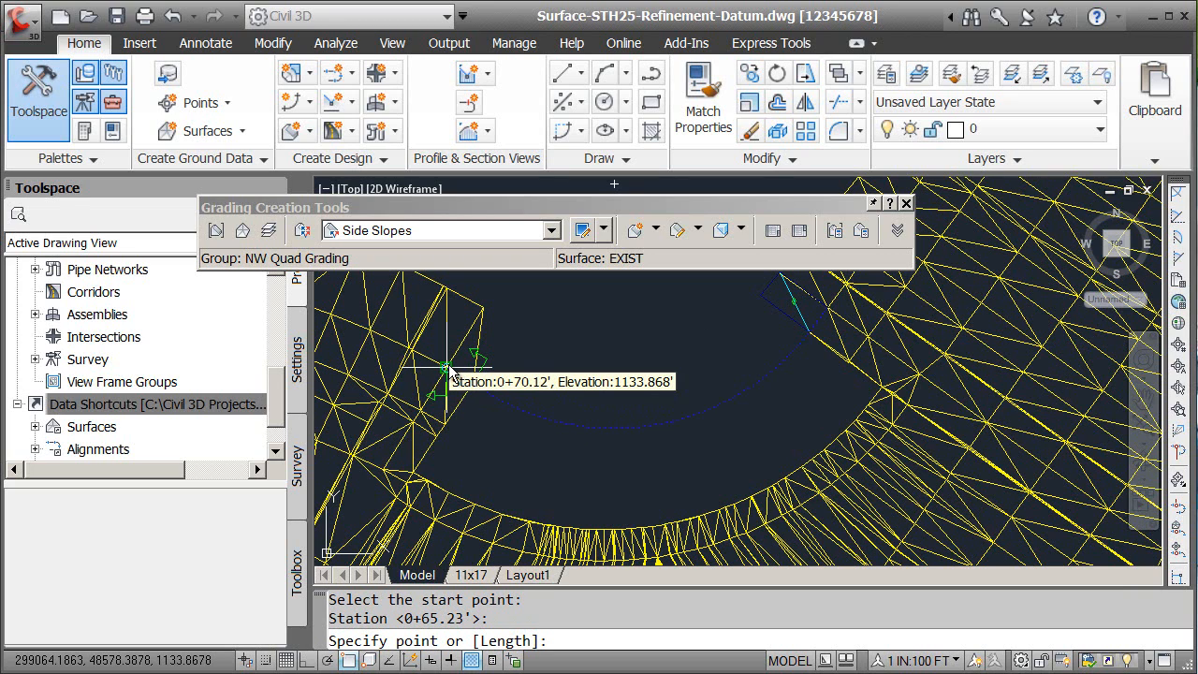
left_click(450, 370)
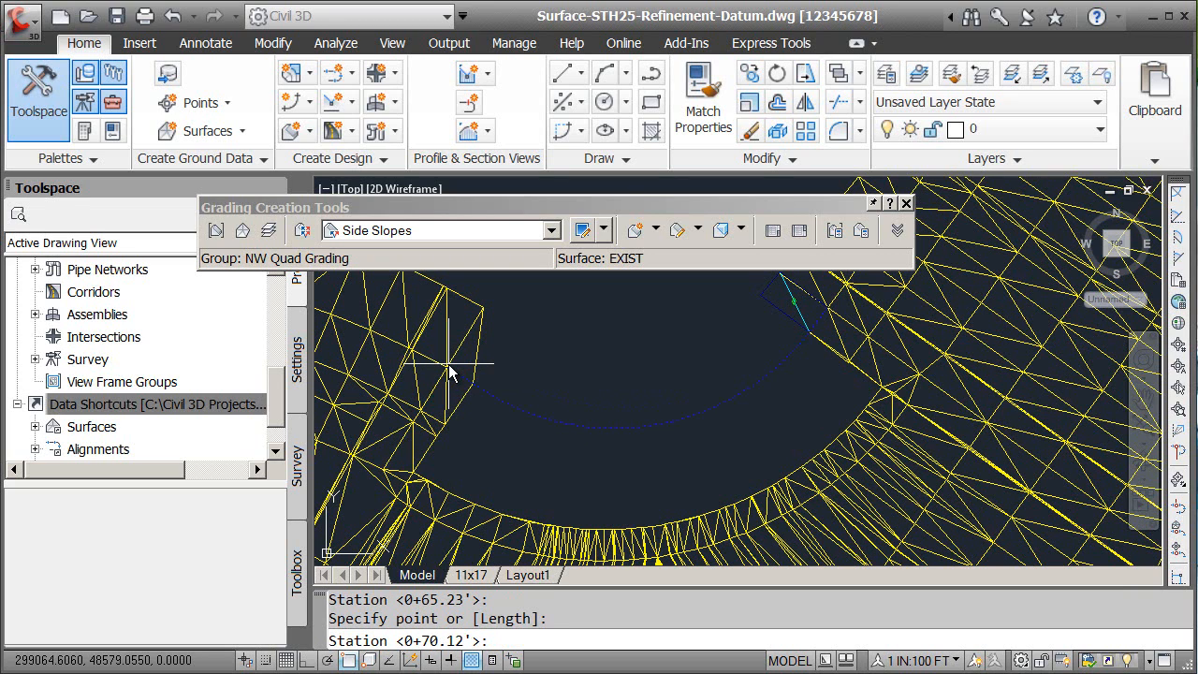
key("Return")
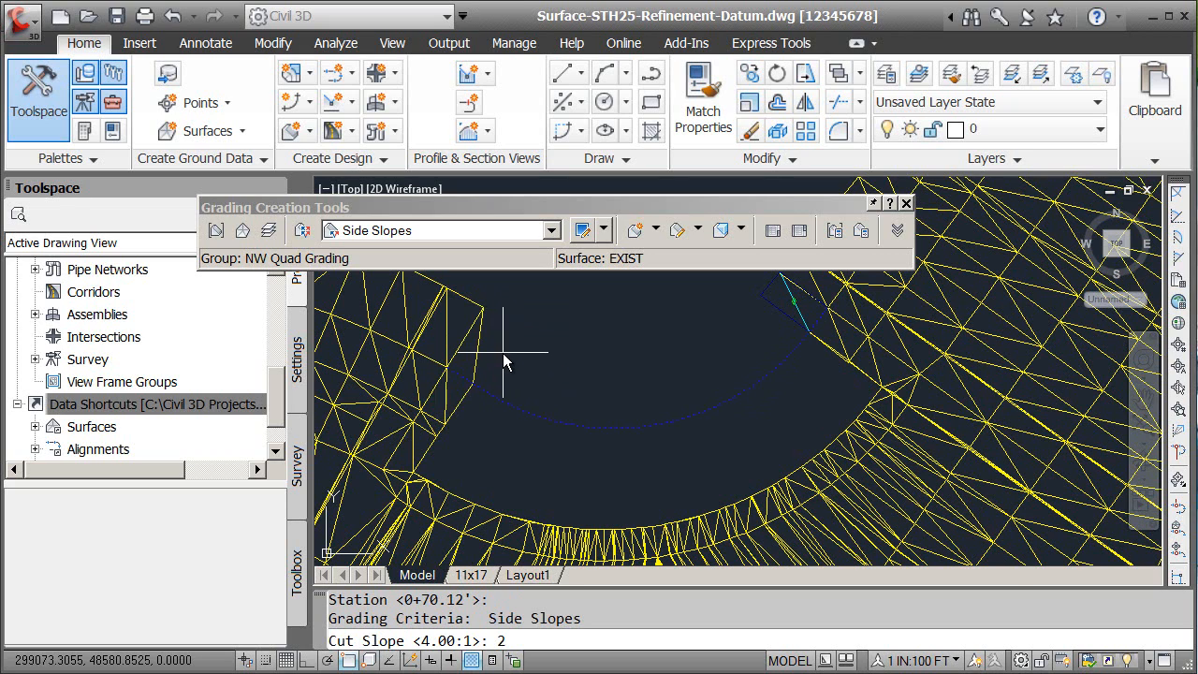
key("Return")
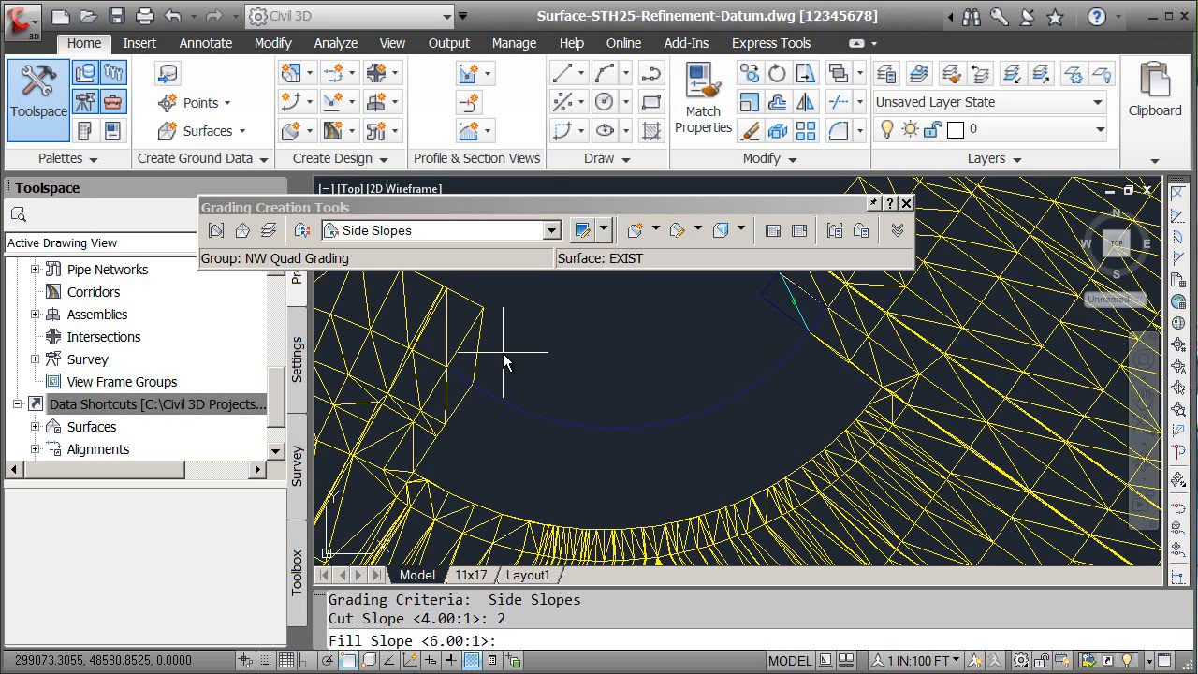
key("Return")
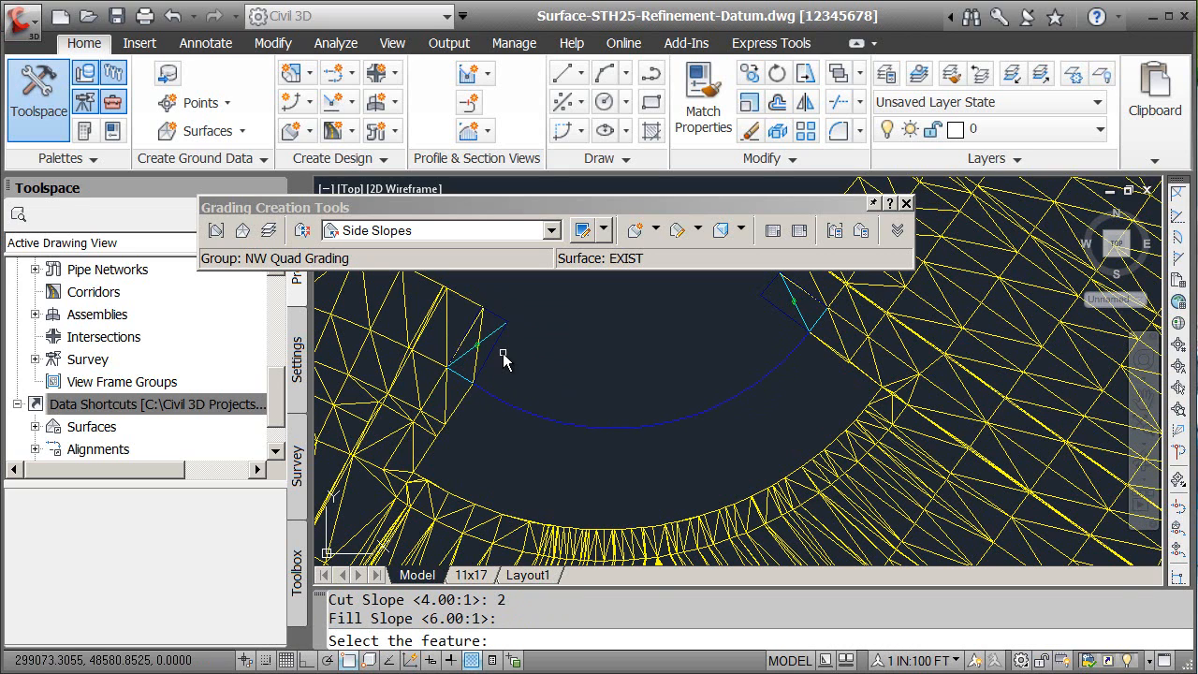
key("Escape")
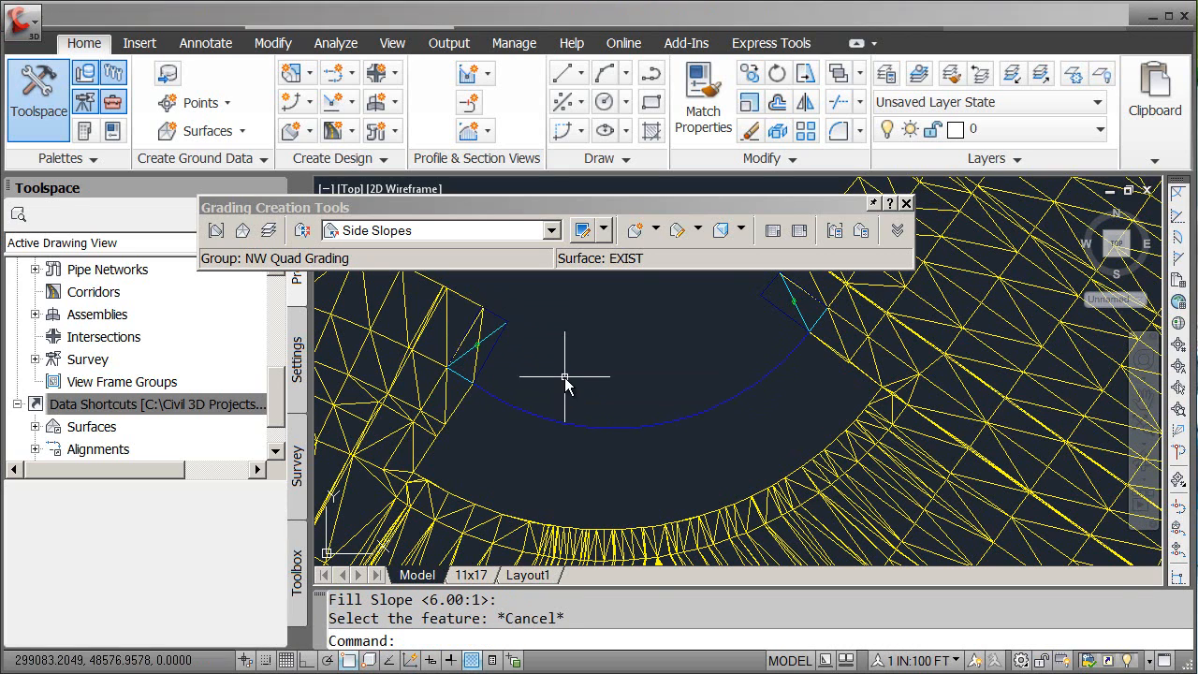
Step: Inspect the two end gradings in a 3D view, restore the Top view, and regenerate the drawing
mouse_move(563, 388)
middle_mouse_down()
mouse_move(583, 463)
mouse_move(559, 433)
mouse_move(548, 388)
middle_mouse_up()
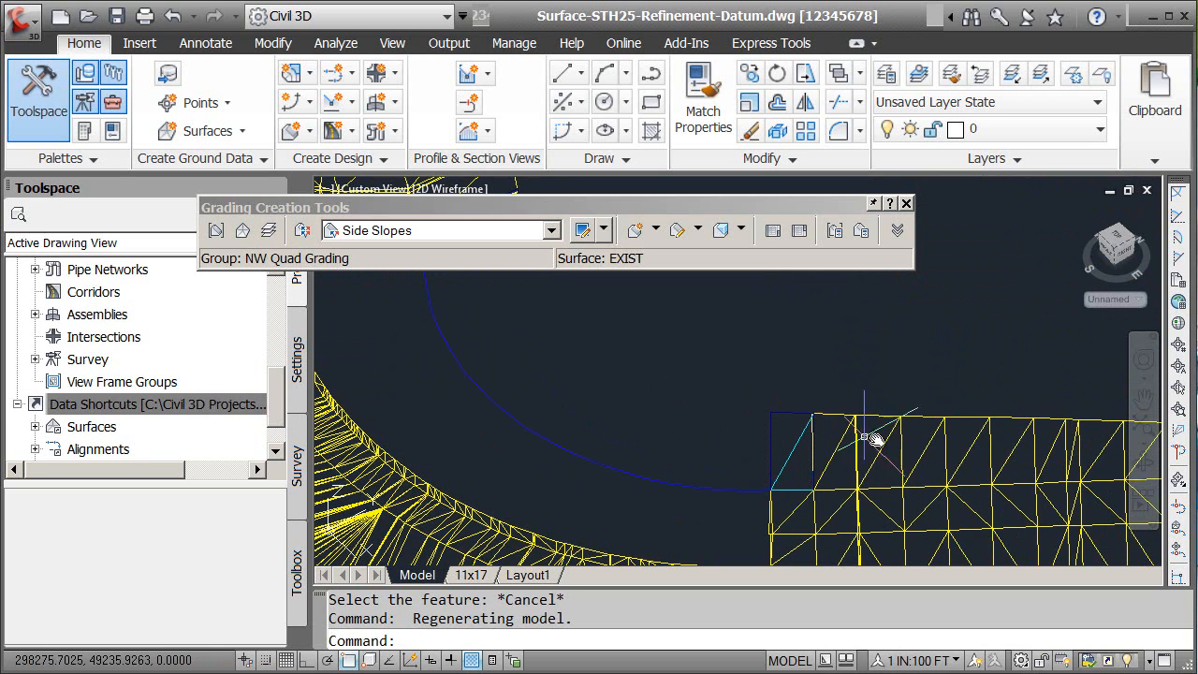
mouse_move(602, 390)
middle_mouse_down()
mouse_move(596, 418)
mouse_move(612, 444)
middle_mouse_up()
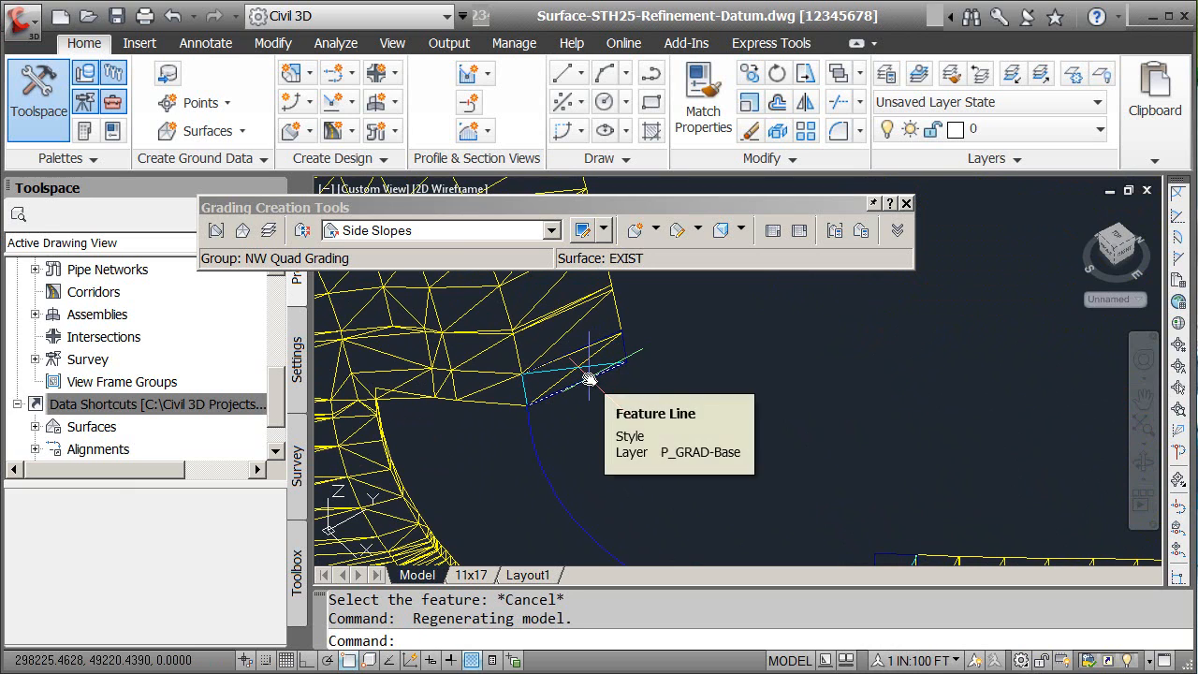
left_click(384, 45)
left_click(141, 76)
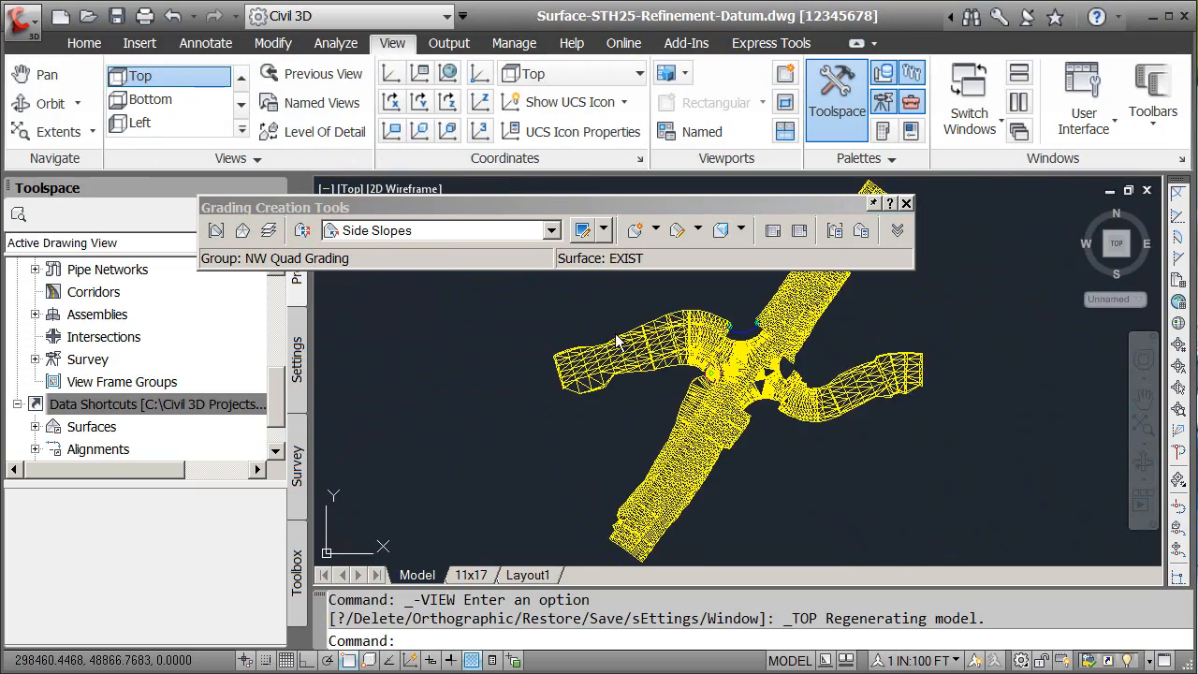
scroll(773, 328, "up", 8)
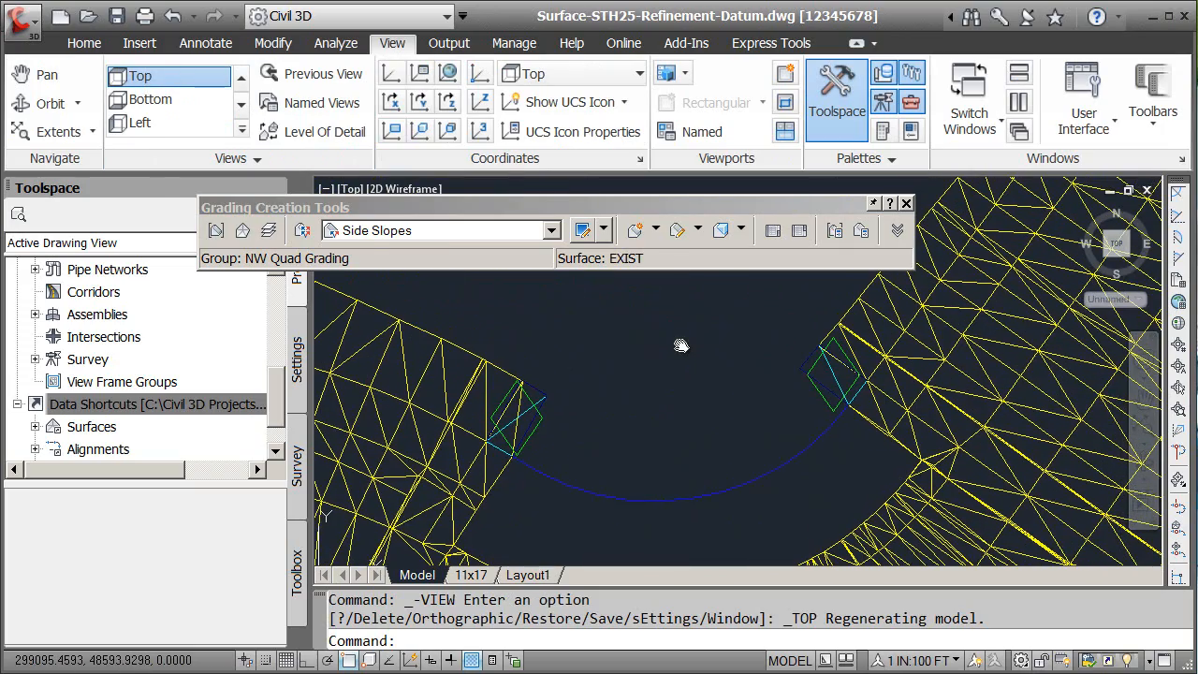
type("re")
key("Return")
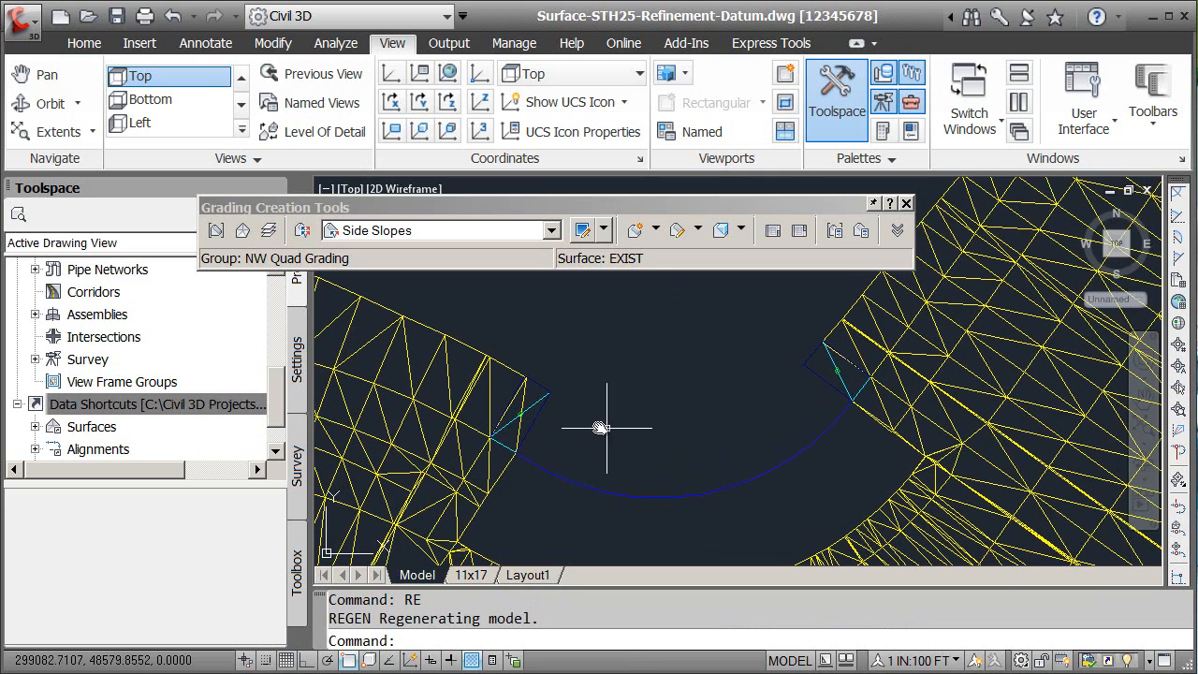
Step: Create a transition along the ditch feature line between its two end gradings, and close the grading tools
left_click(656, 230)
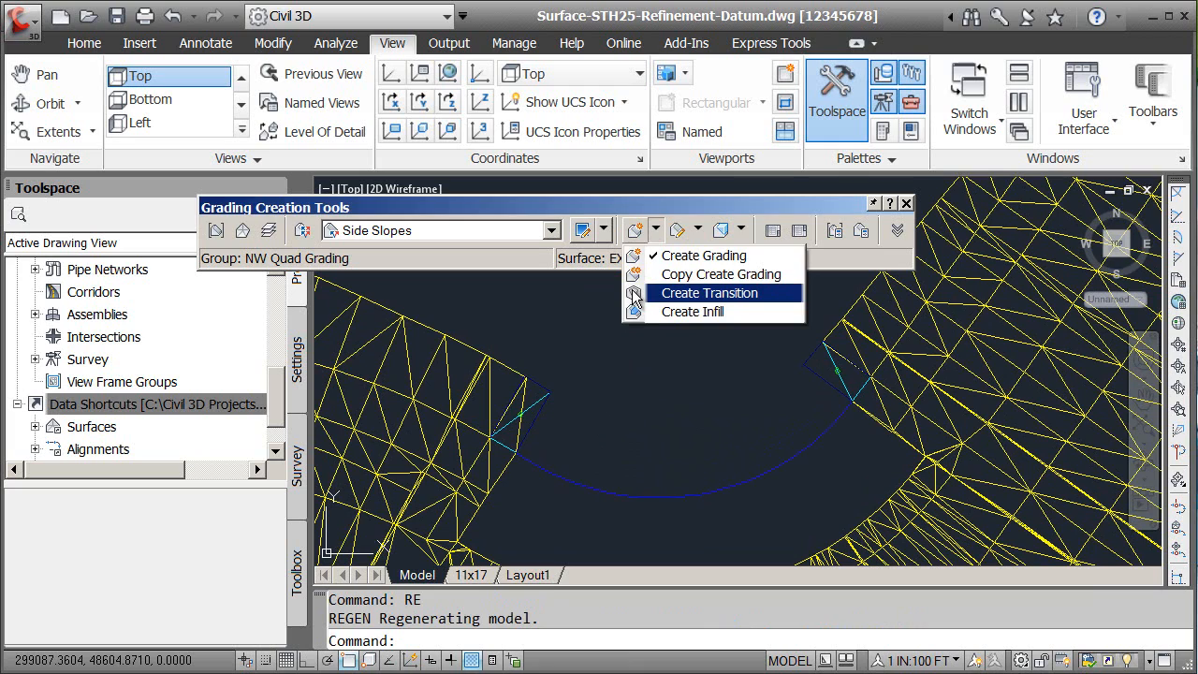
left_click(709, 293)
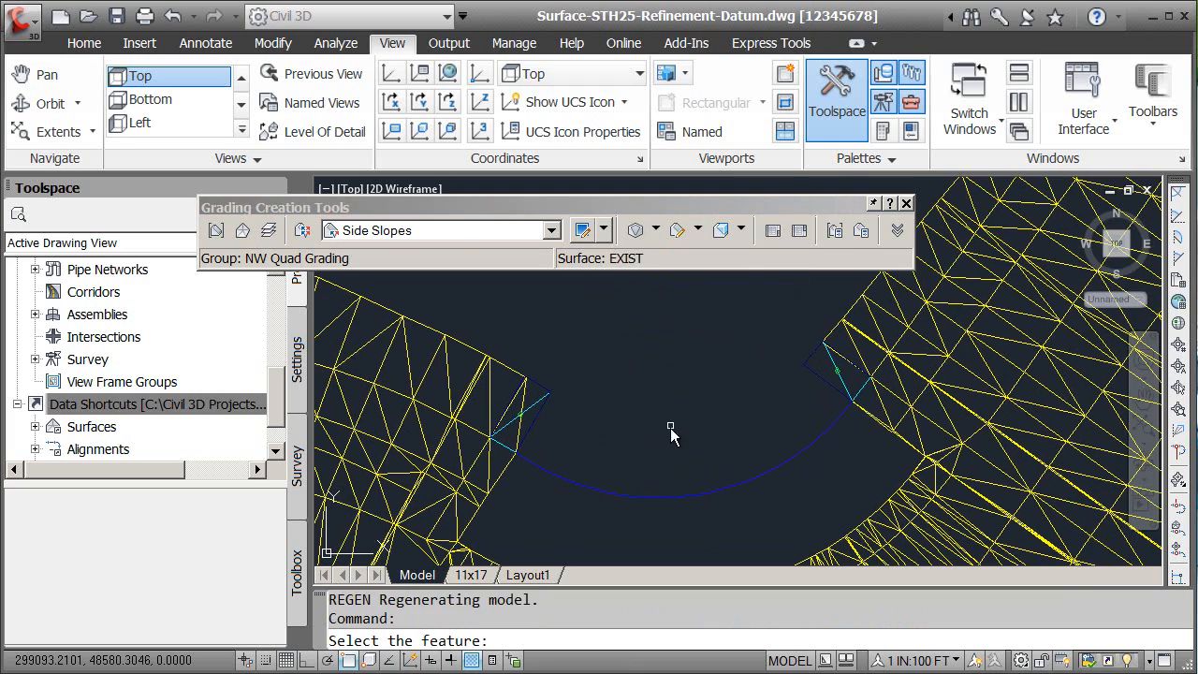
left_click(689, 499)
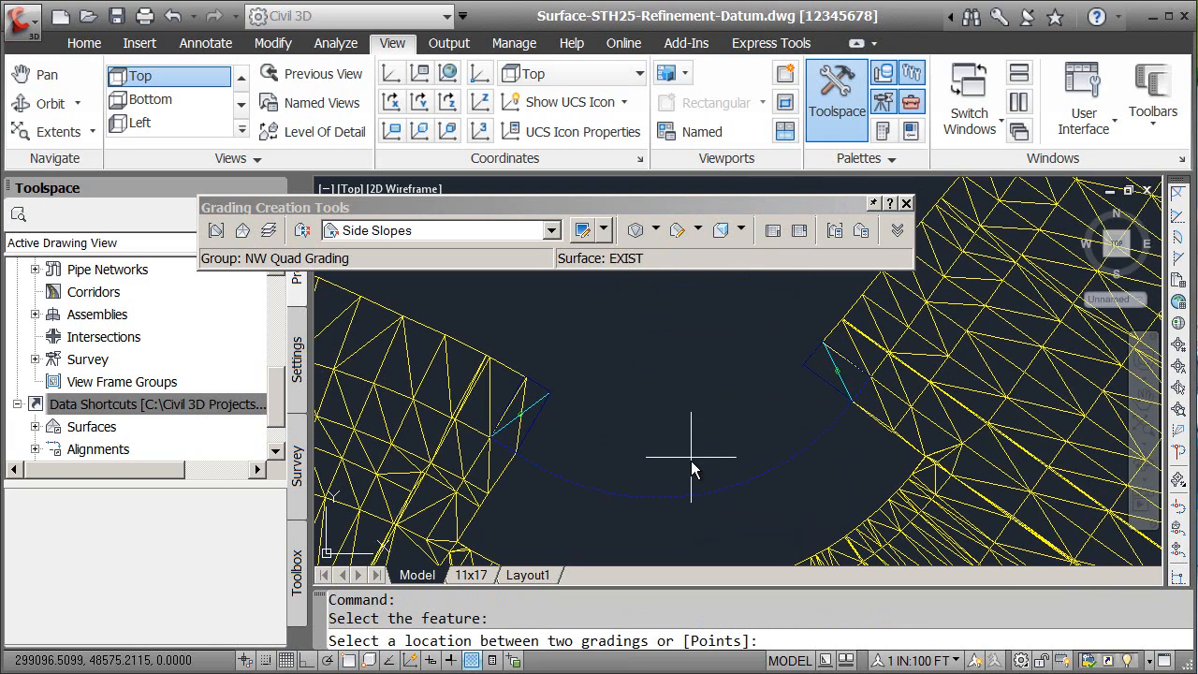
left_click(690, 468)
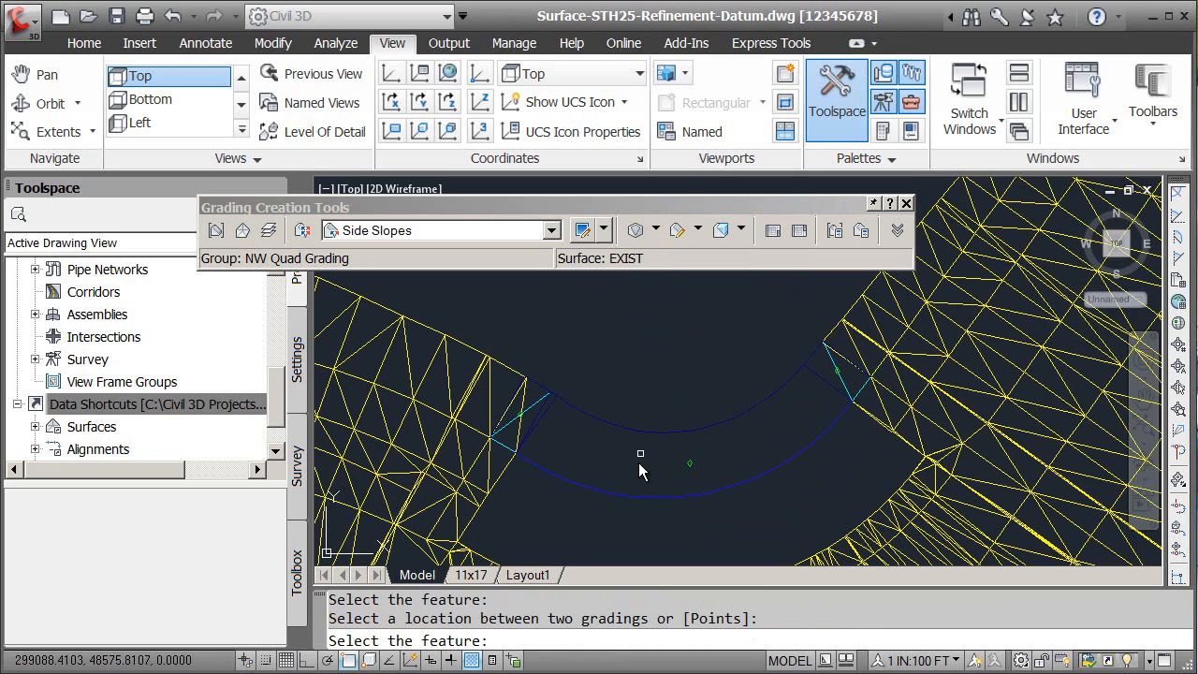
key("Escape")
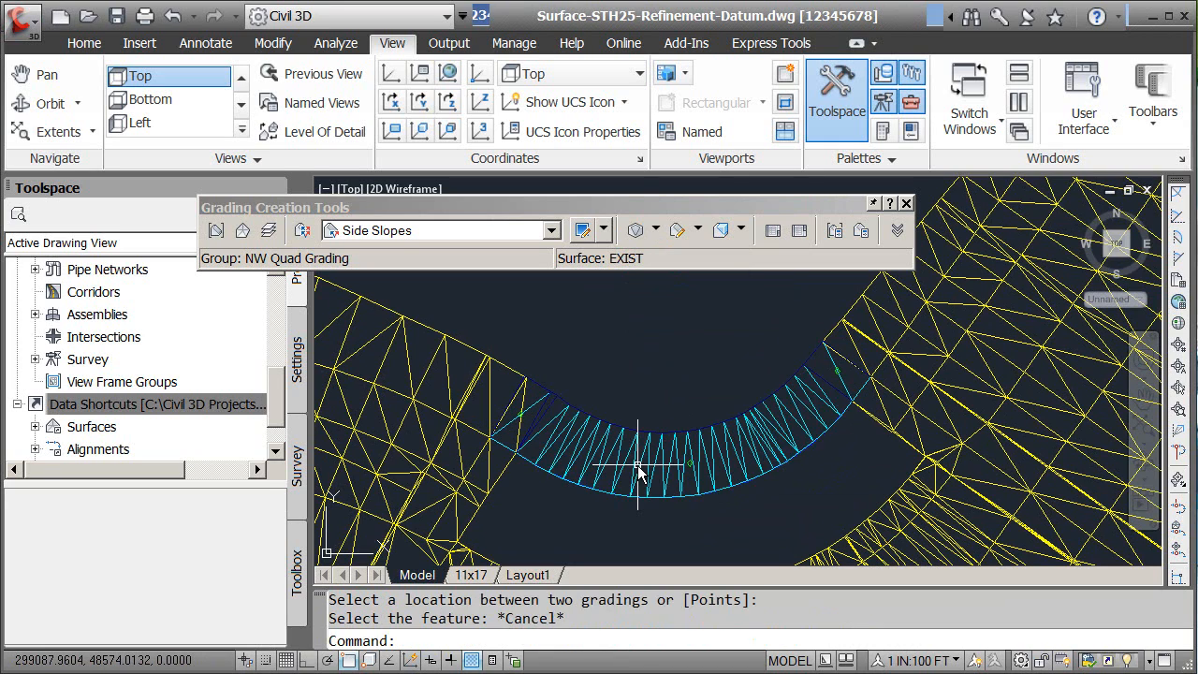
mouse_move(615, 465)
middle_mouse_down()
mouse_move(618, 427)
mouse_move(661, 489)
mouse_move(601, 420)
mouse_move(485, 350)
mouse_move(559, 391)
mouse_move(684, 383)
mouse_move(669, 498)
mouse_move(674, 478)
middle_mouse_up()
left_click(906, 204)
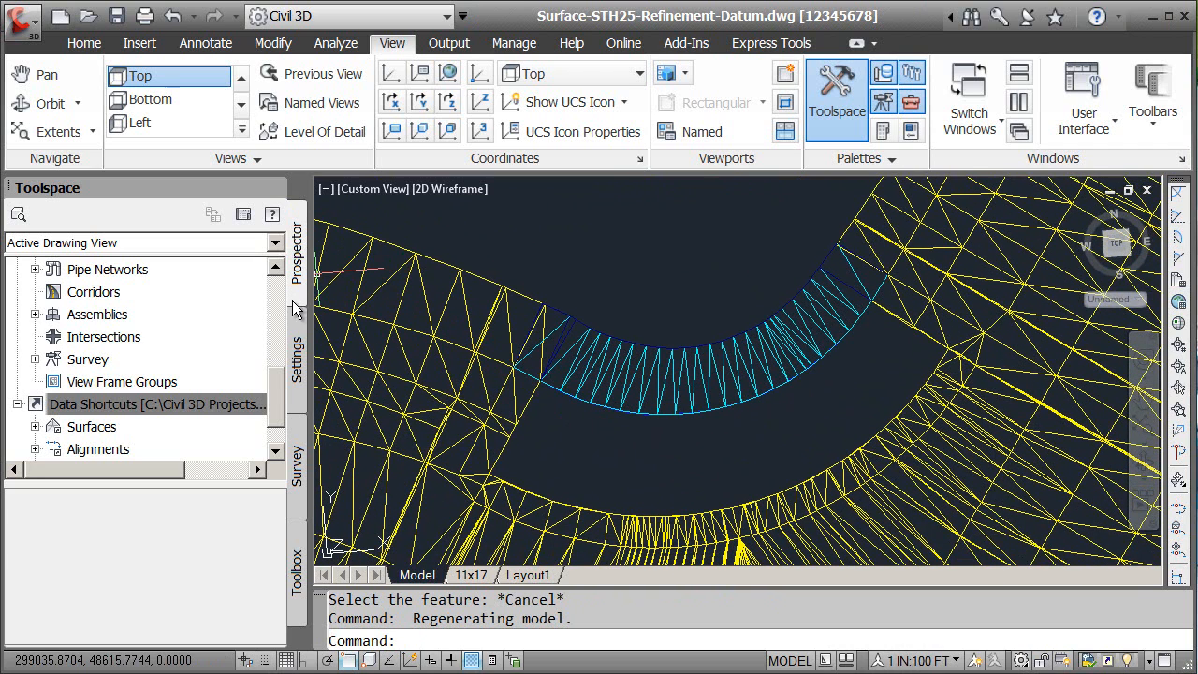
Step: Paste the NW Quad Grading surface into the Surface-STH25-Refinement-Datum surface through its definition's edits
left_click_drag(278, 378, 288, 313)
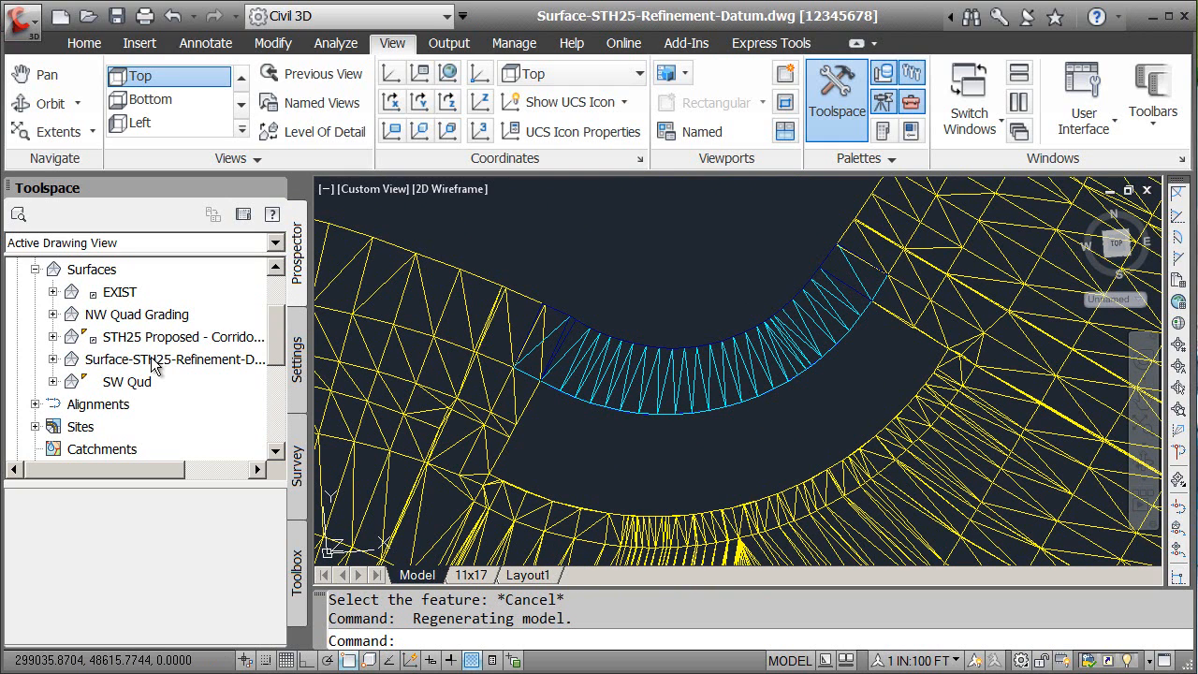
left_click(54, 360)
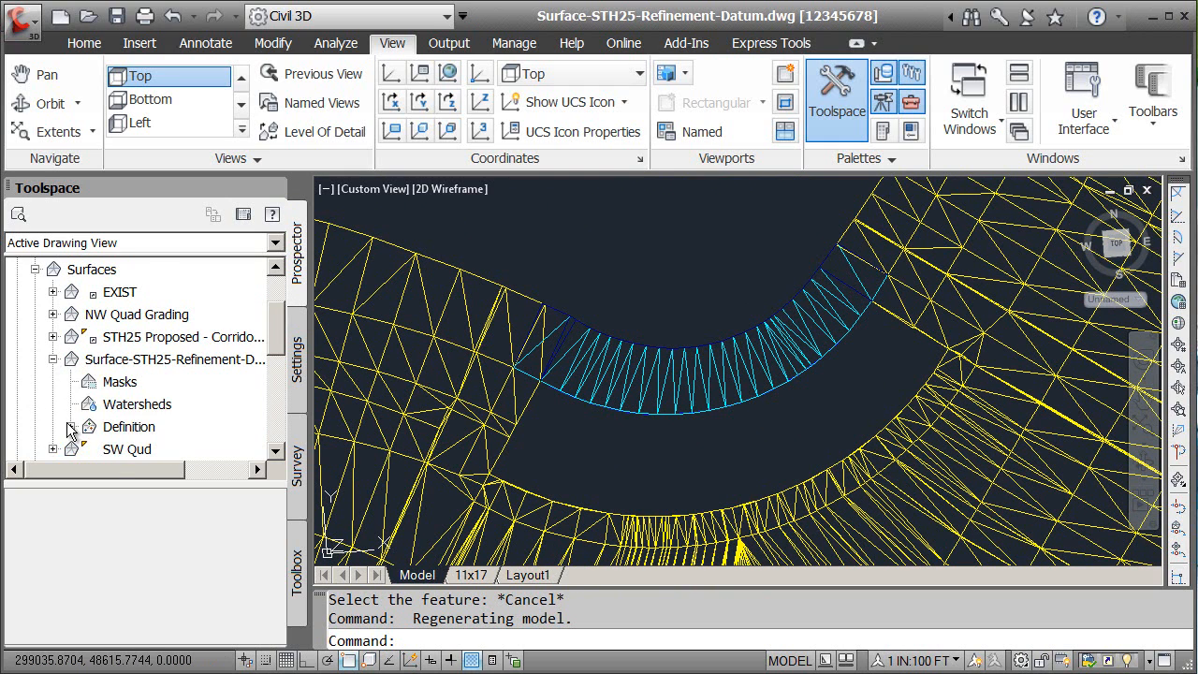
left_click(70, 427)
right_click(134, 410)
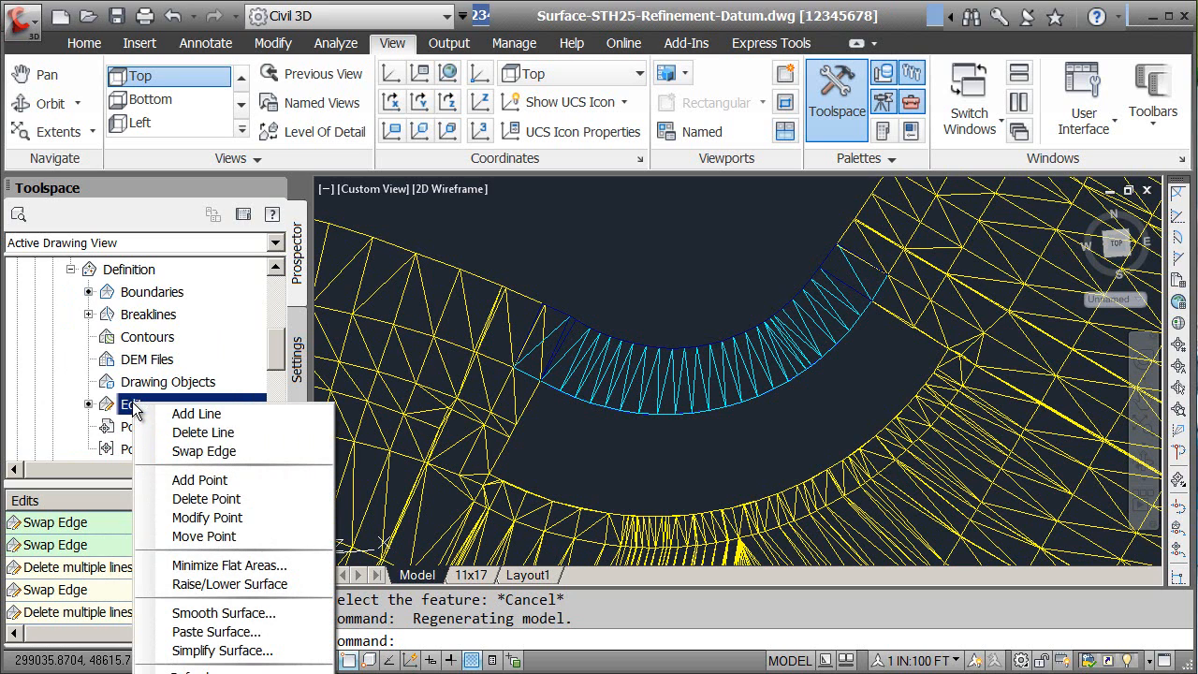
left_click(196, 631)
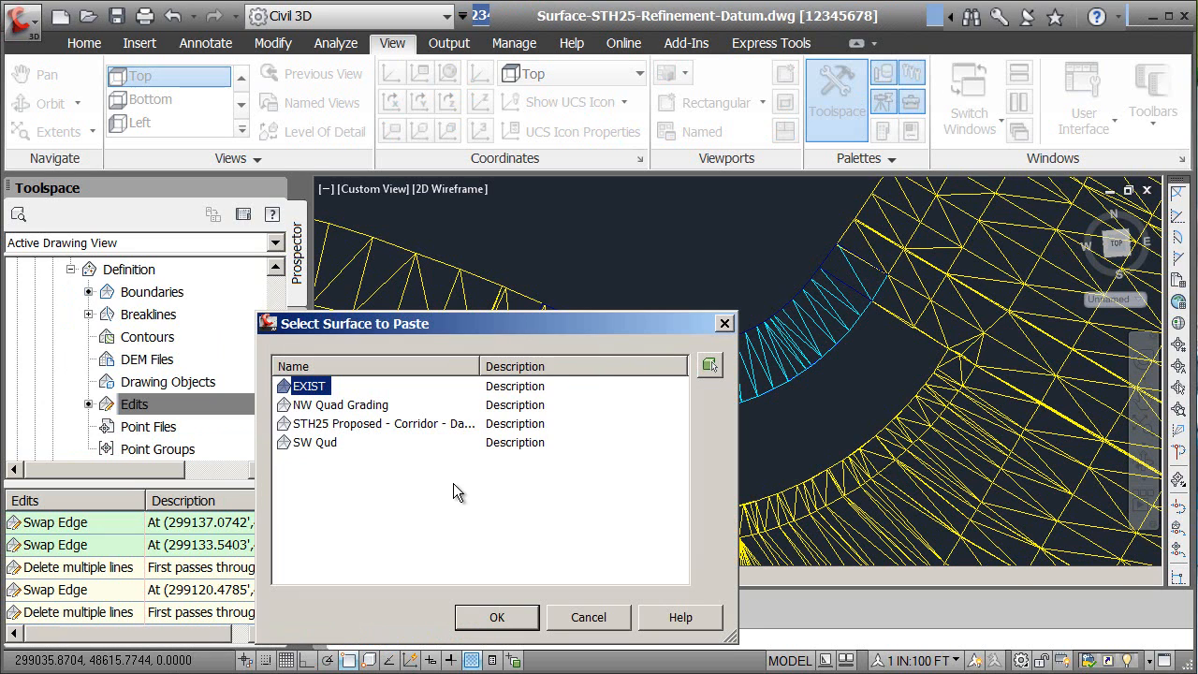
left_click(311, 406)
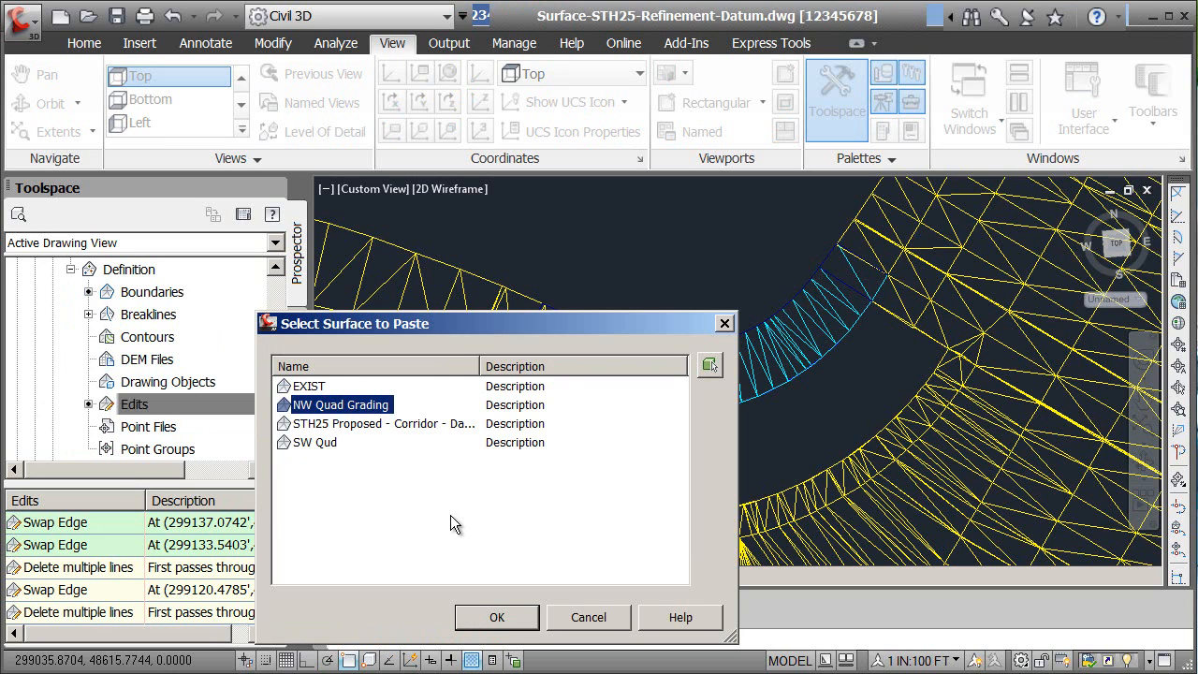
left_click(497, 617)
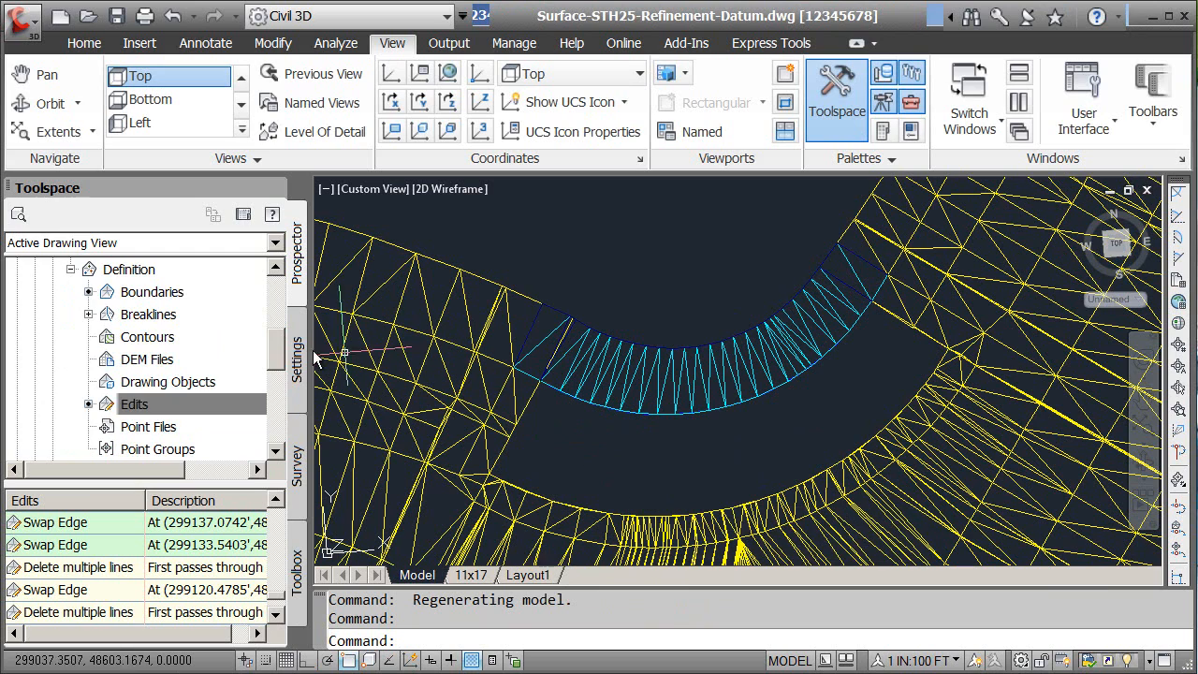
Step: Set the NW Quad Grading surface's style to _No Display and check which surface the pasted triangles belong to
left_click_drag(274, 351, 278, 318)
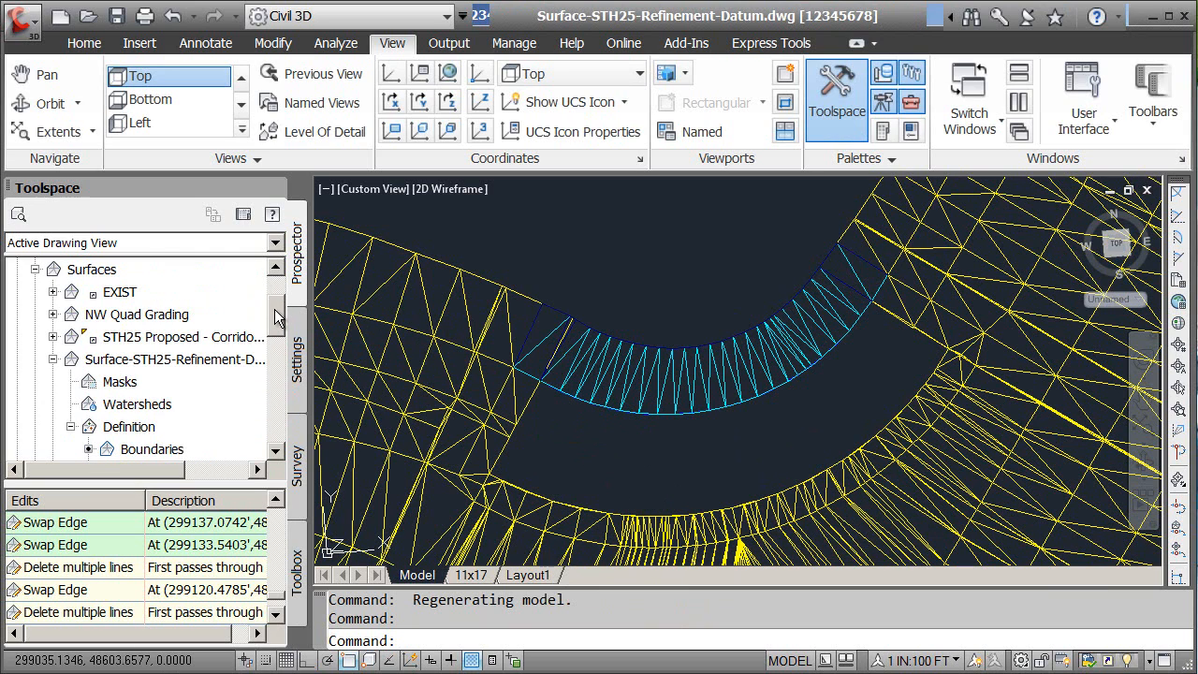
right_click(131, 316)
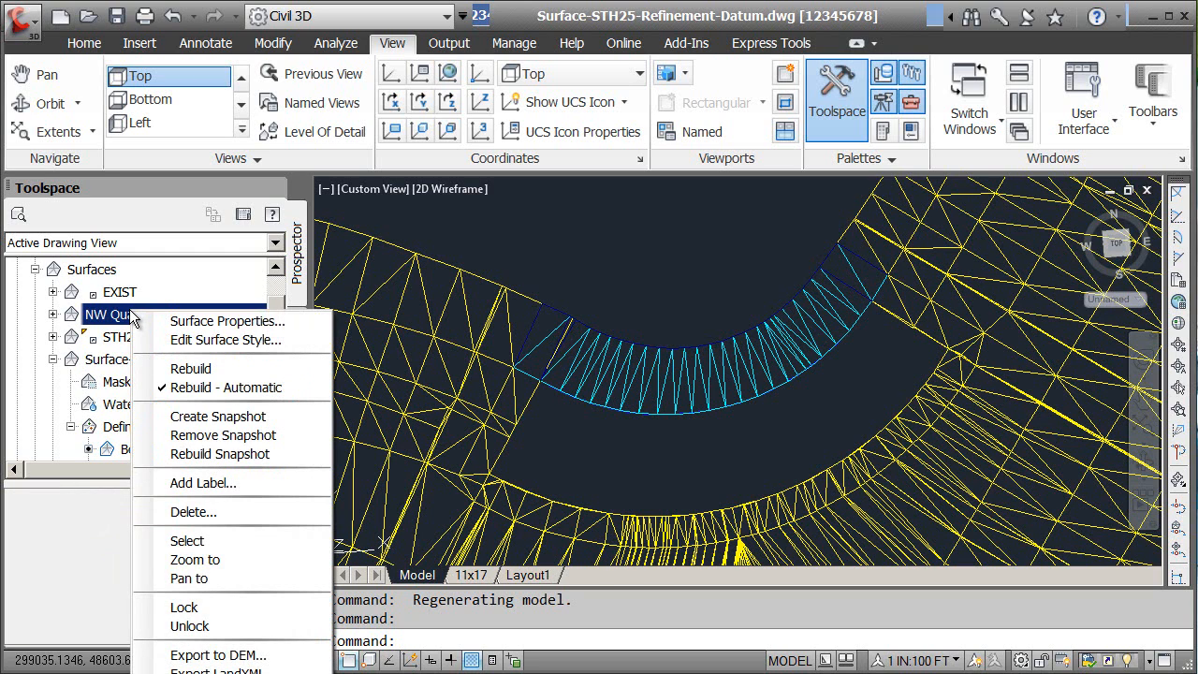
left_click(194, 321)
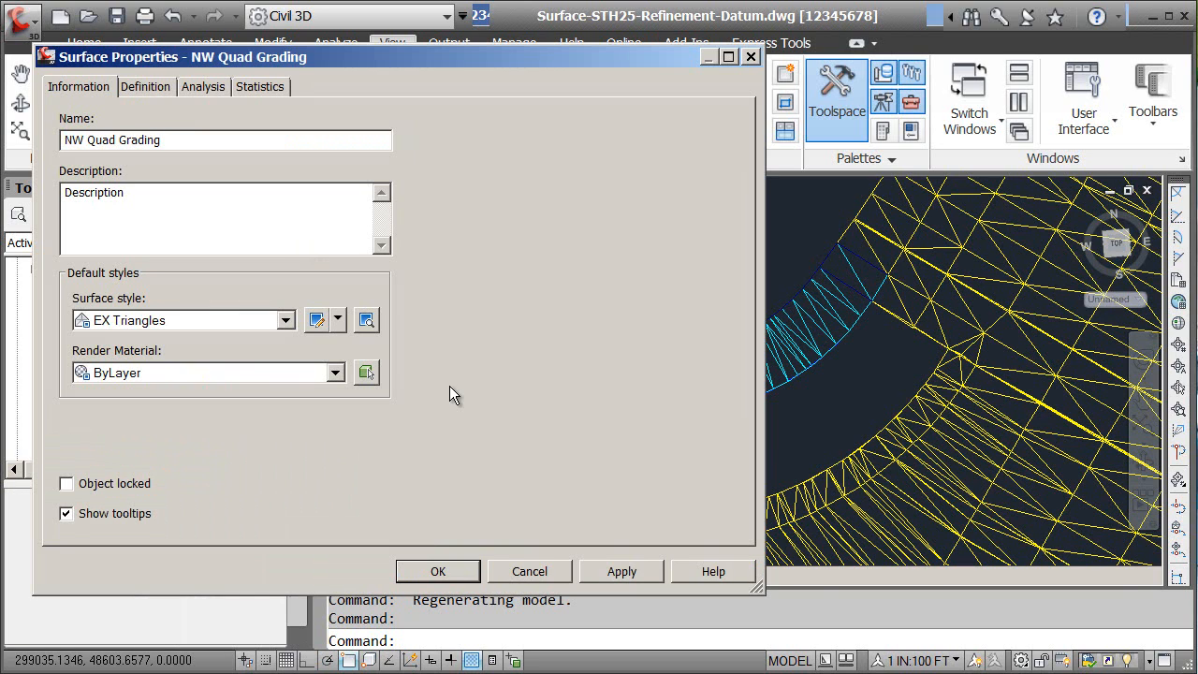
left_click(154, 321)
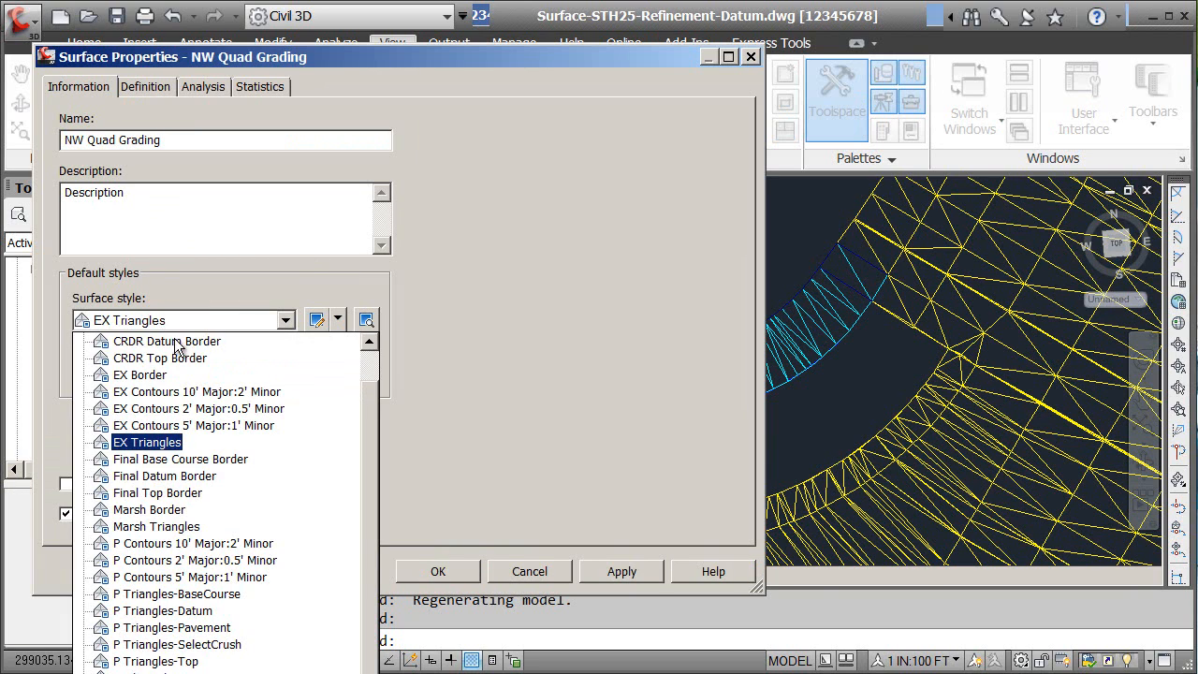
left_click_drag(372, 391, 372, 363)
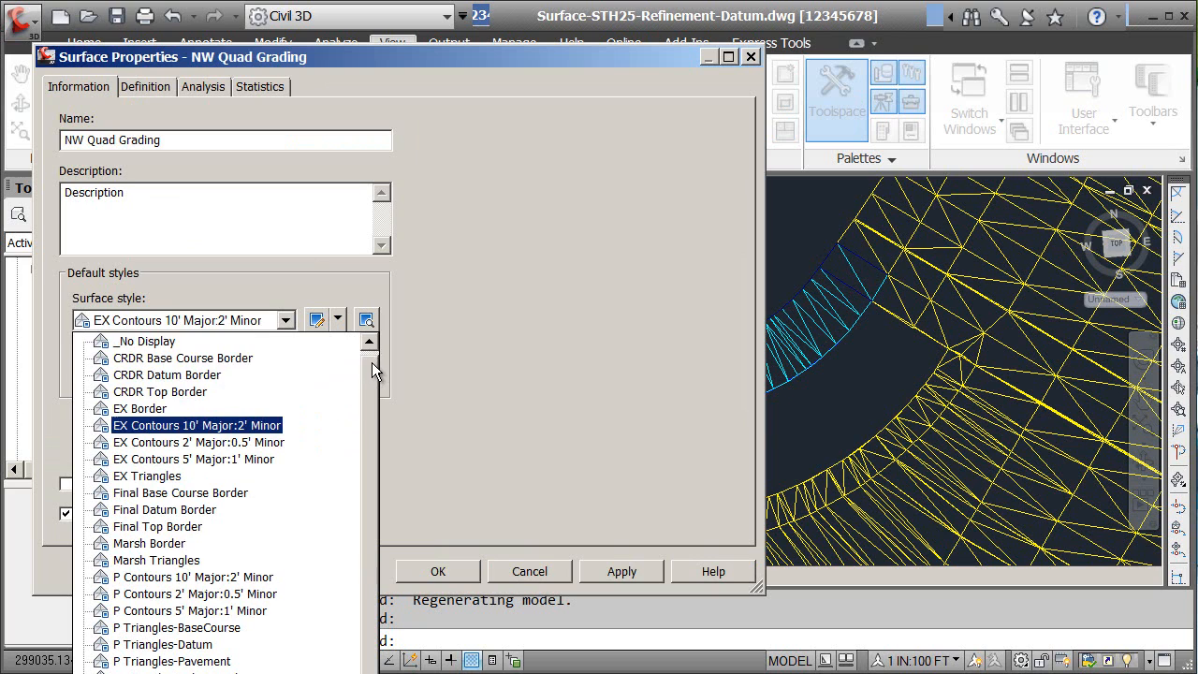
left_click(154, 343)
left_click(437, 573)
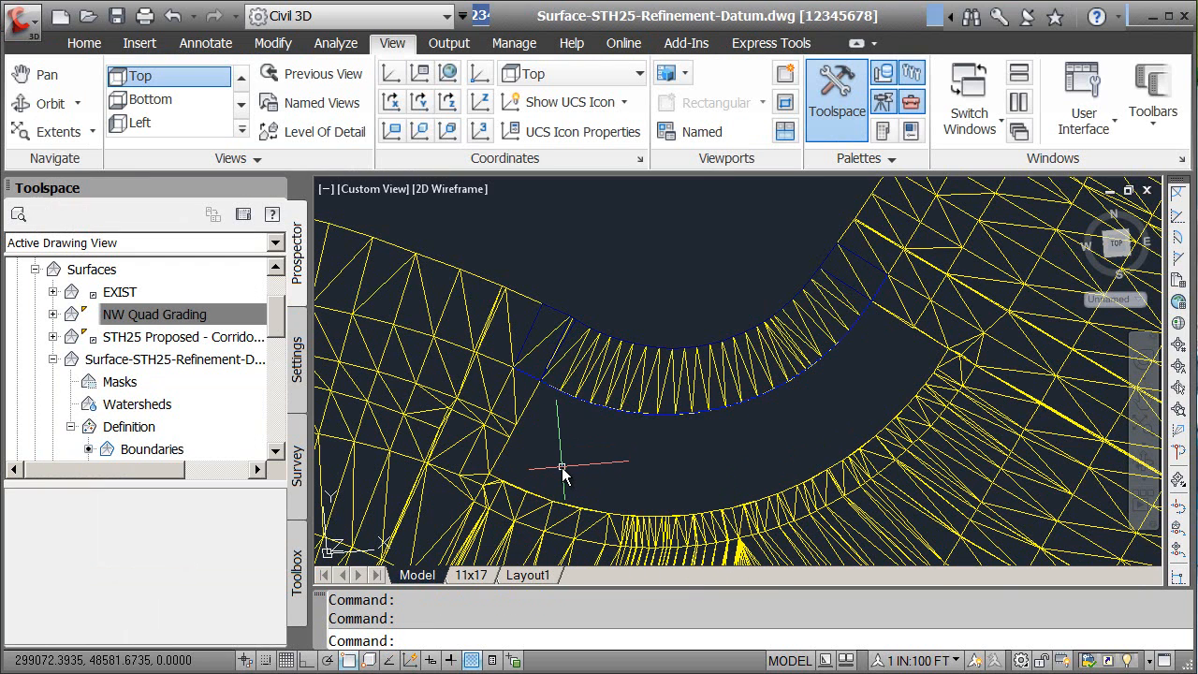
left_click(600, 361)
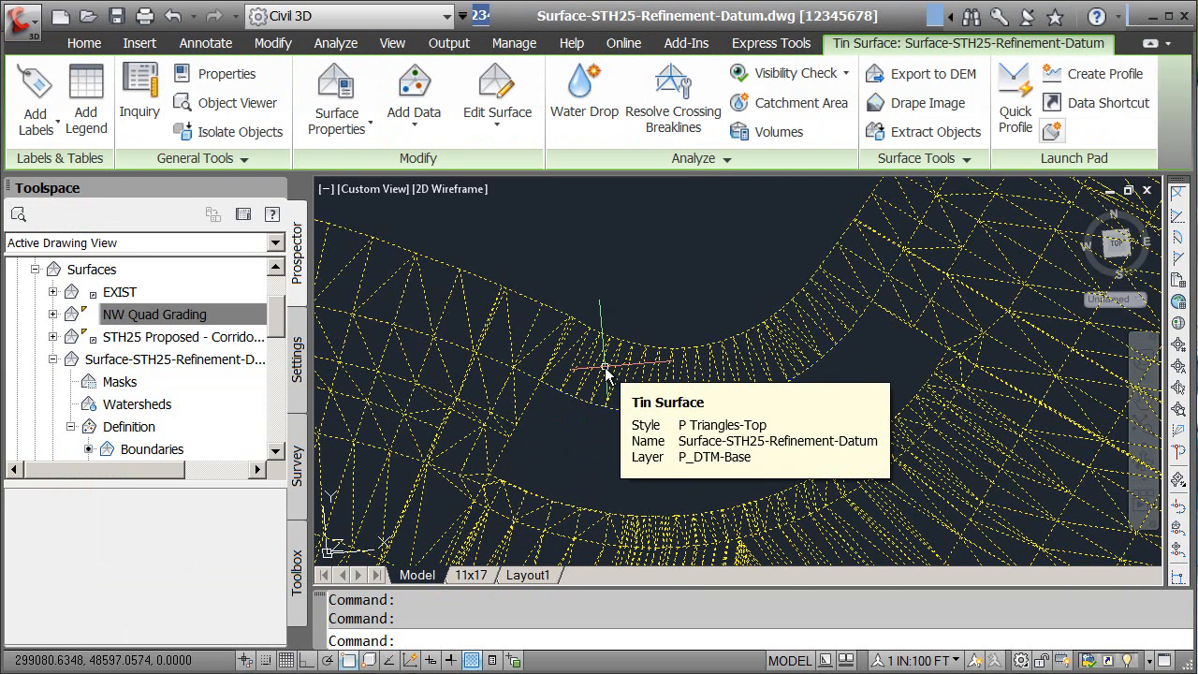
key("Escape")
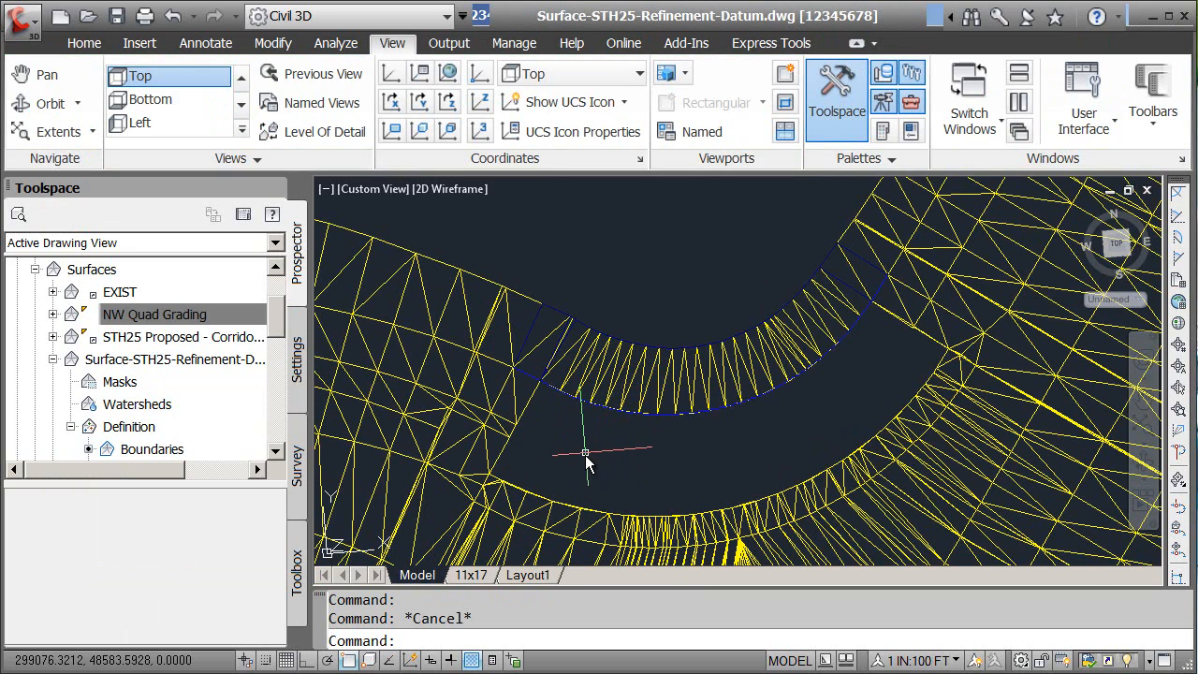